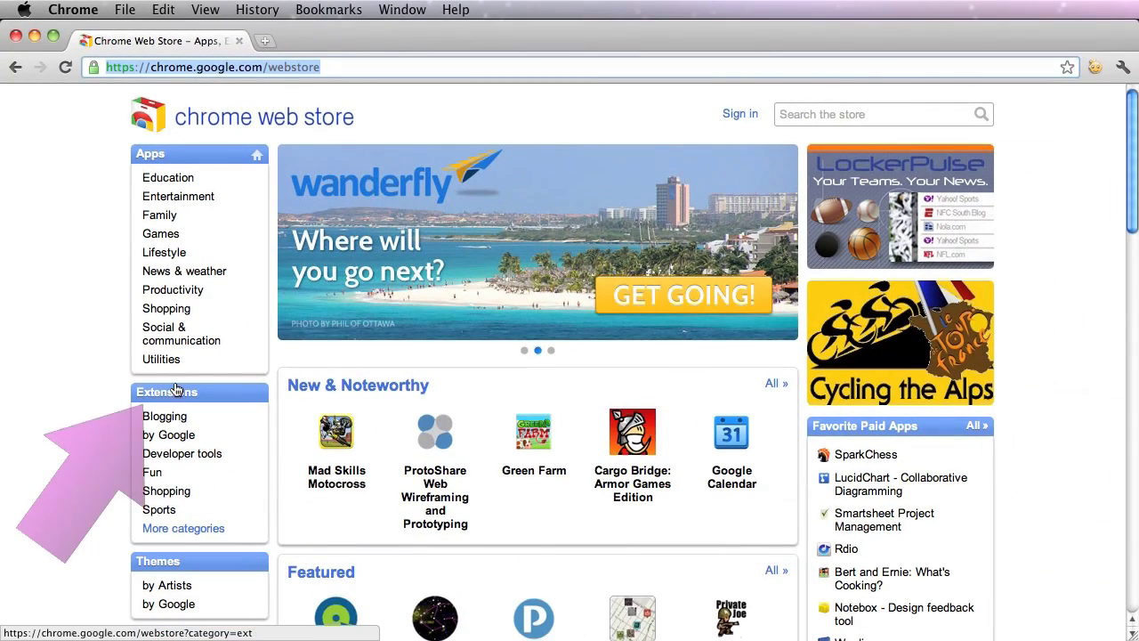
# - Browse the full list of most popular extensions in the store's Extensions category
pyautogui.click(174, 396)
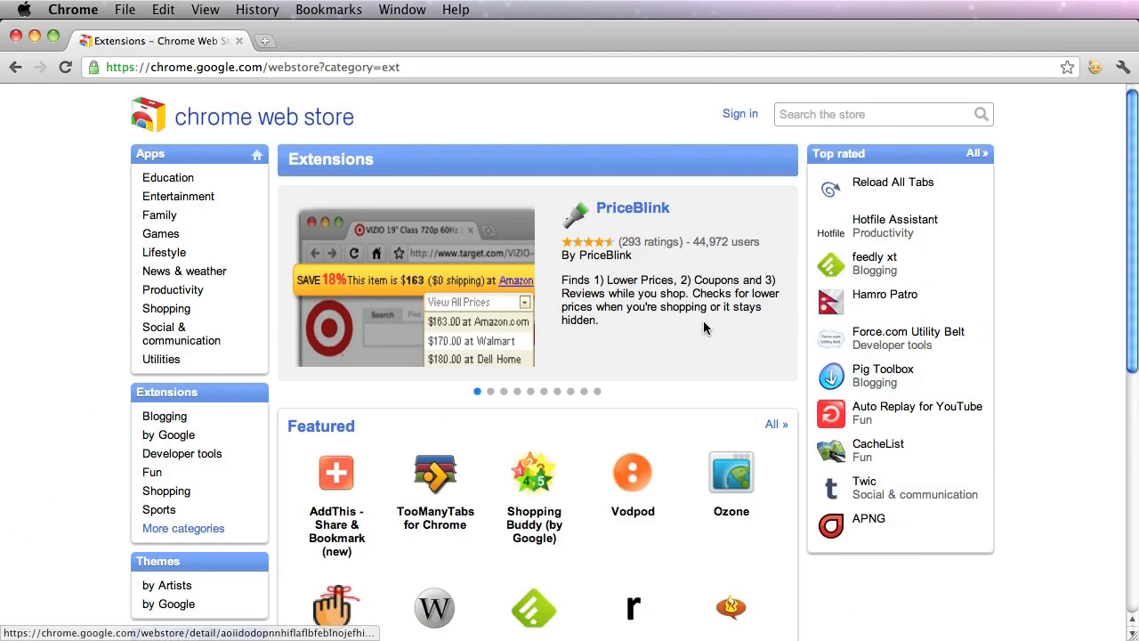
pyautogui.scroll(-5, 703, 327)
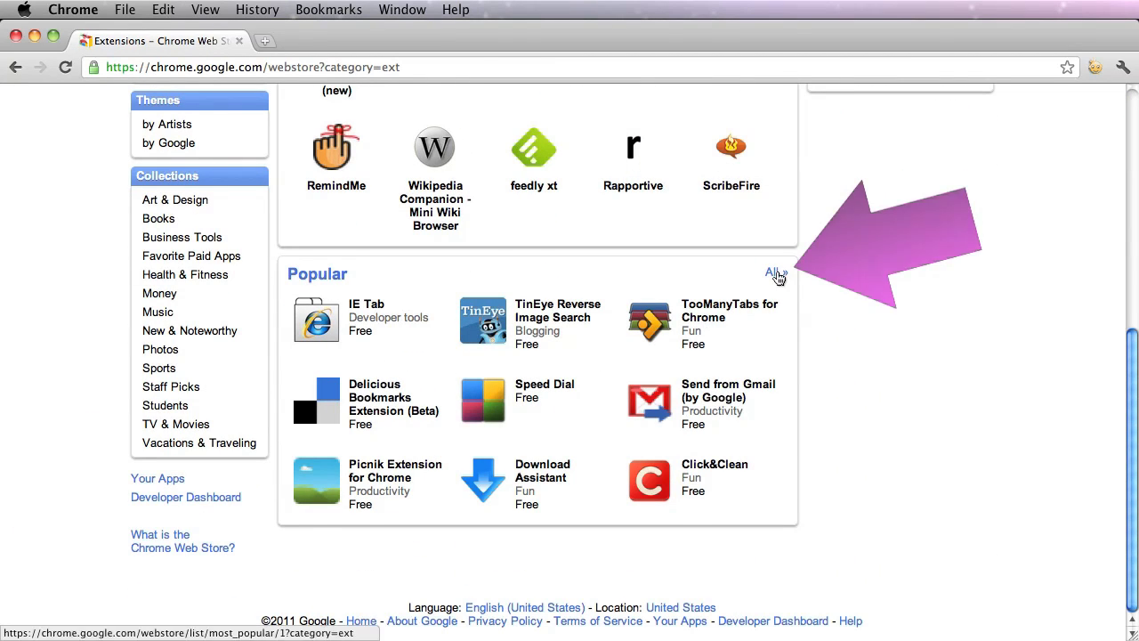
pyautogui.click(776, 273)
pyautogui.moveTo(661, 555)
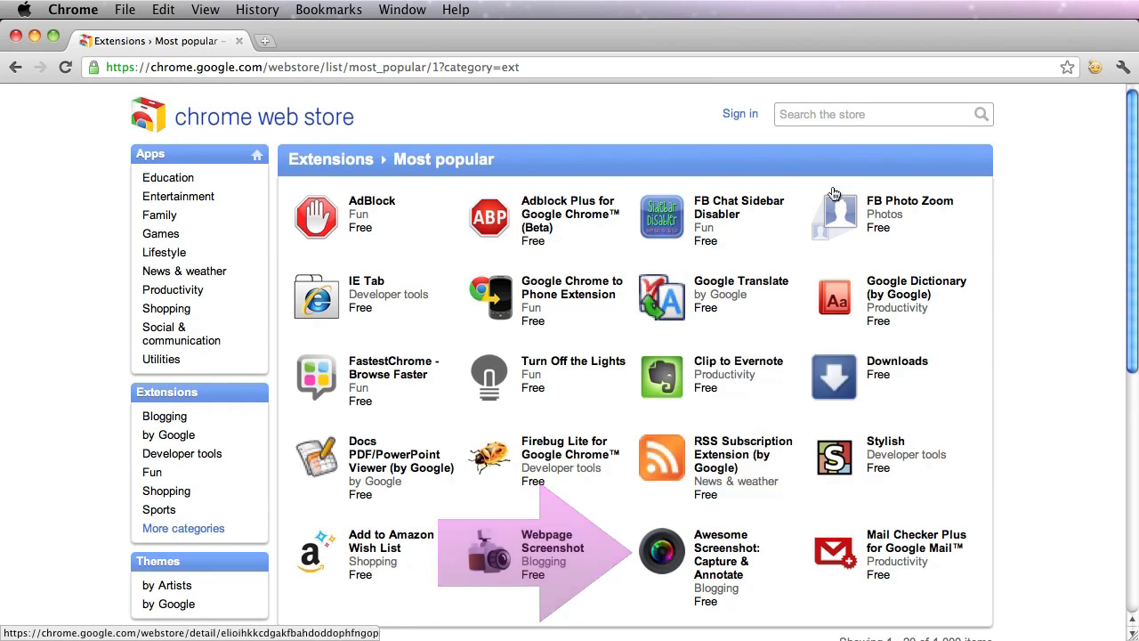
# - Search the store for Awesome Screenshot
pyautogui.click(848, 117)
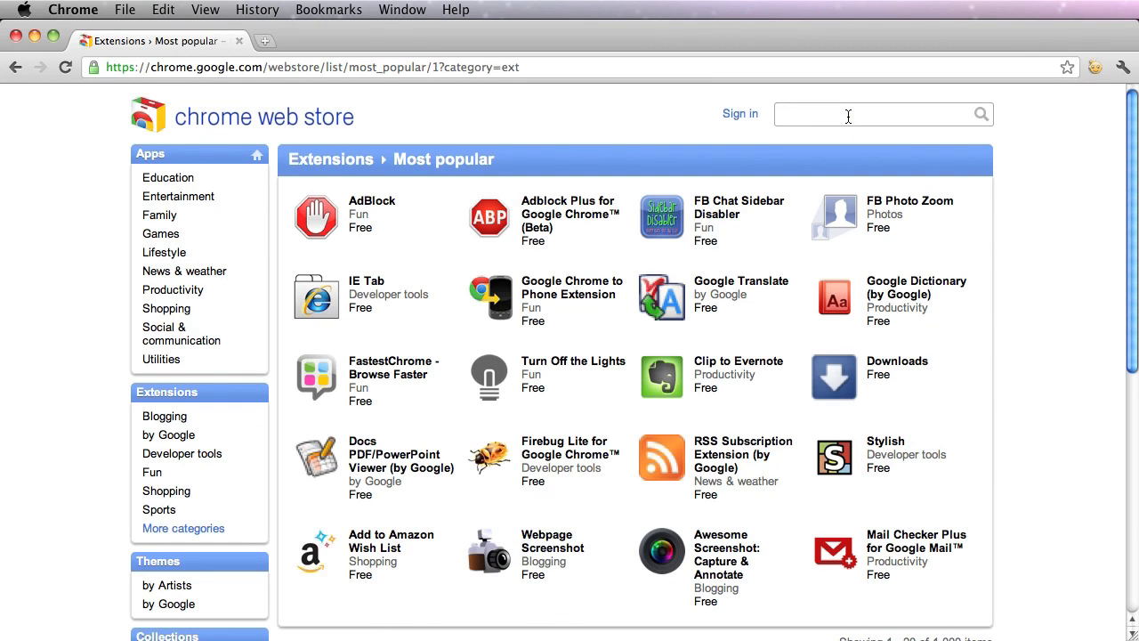
pyautogui.write('A')
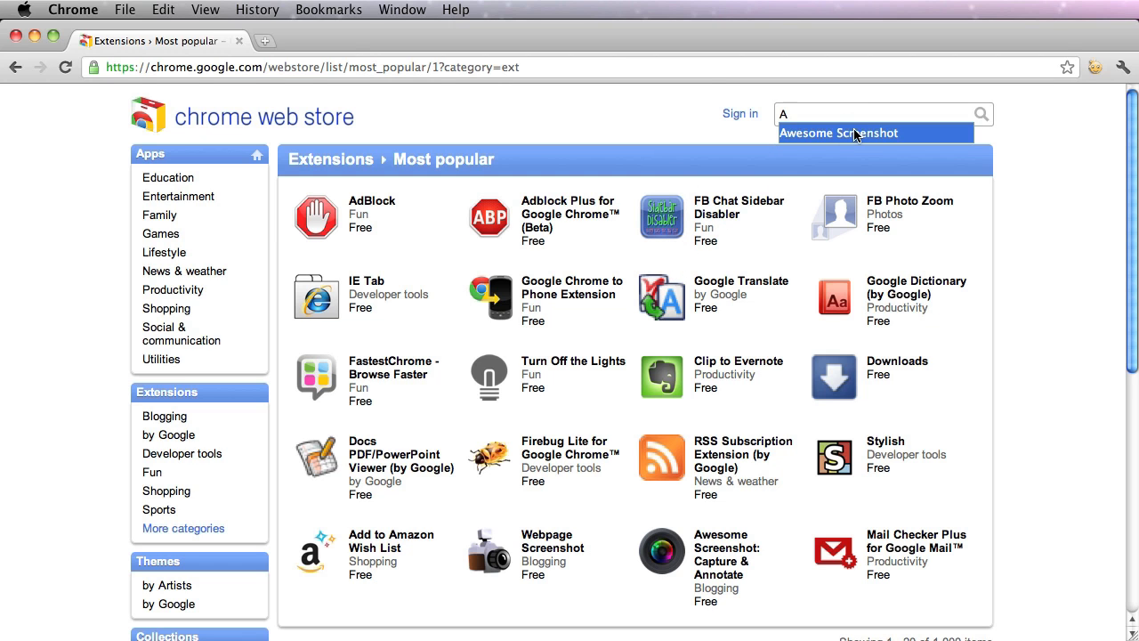
pyautogui.click(838, 133)
# - Open the Awesome Screenshot: Capture & Annotate extension from the search results and install it
pyautogui.moveTo(318, 327)
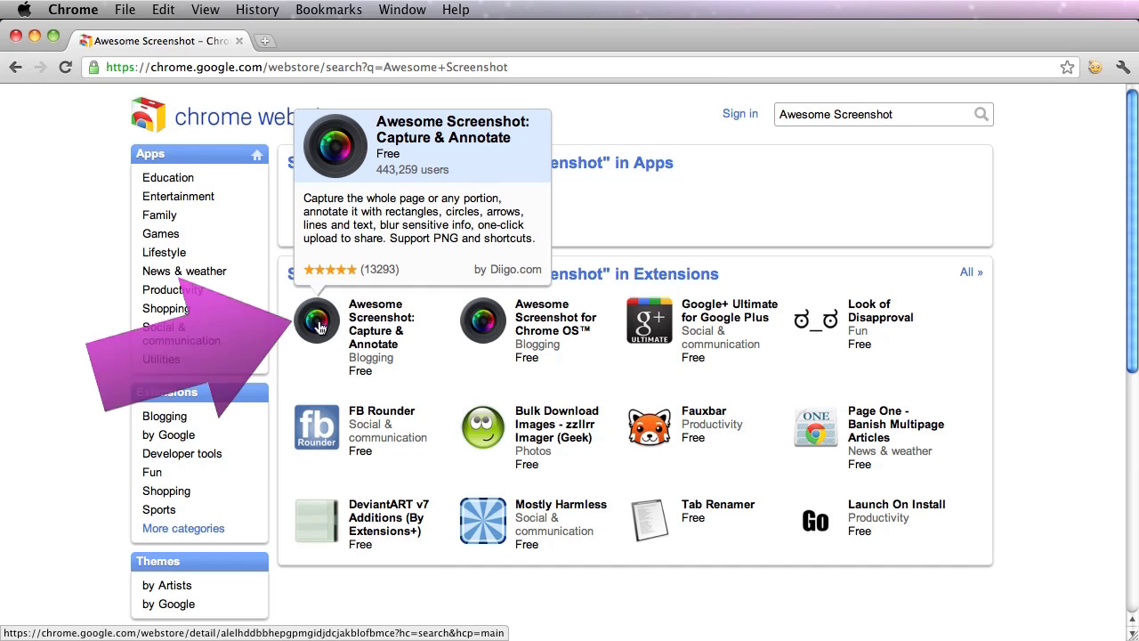
pyautogui.click(319, 328)
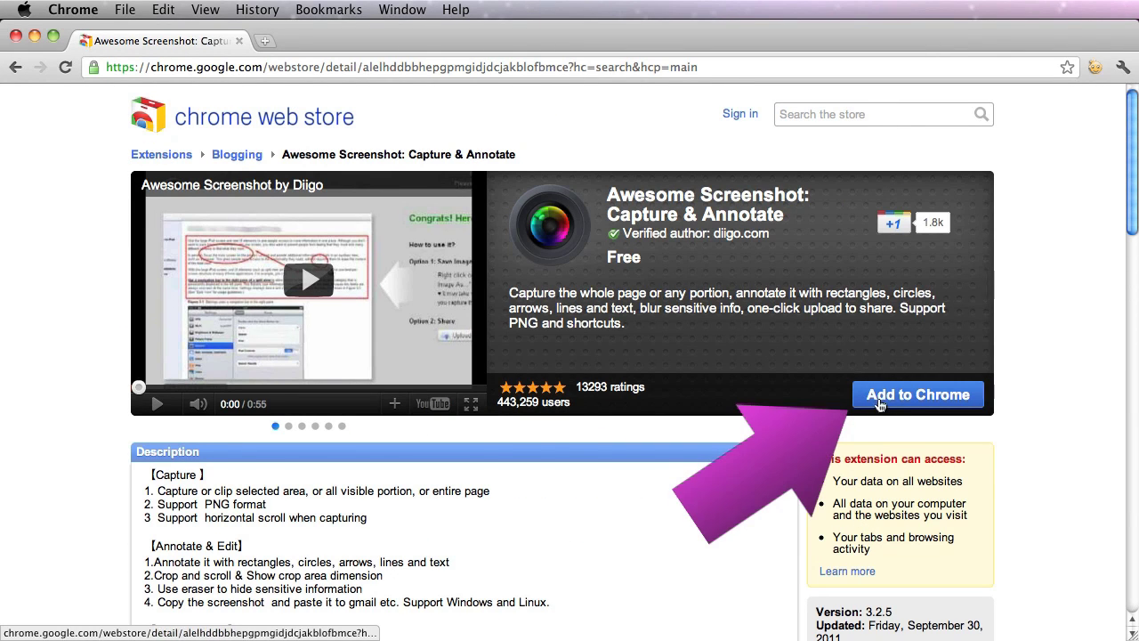
pyautogui.click(883, 397)
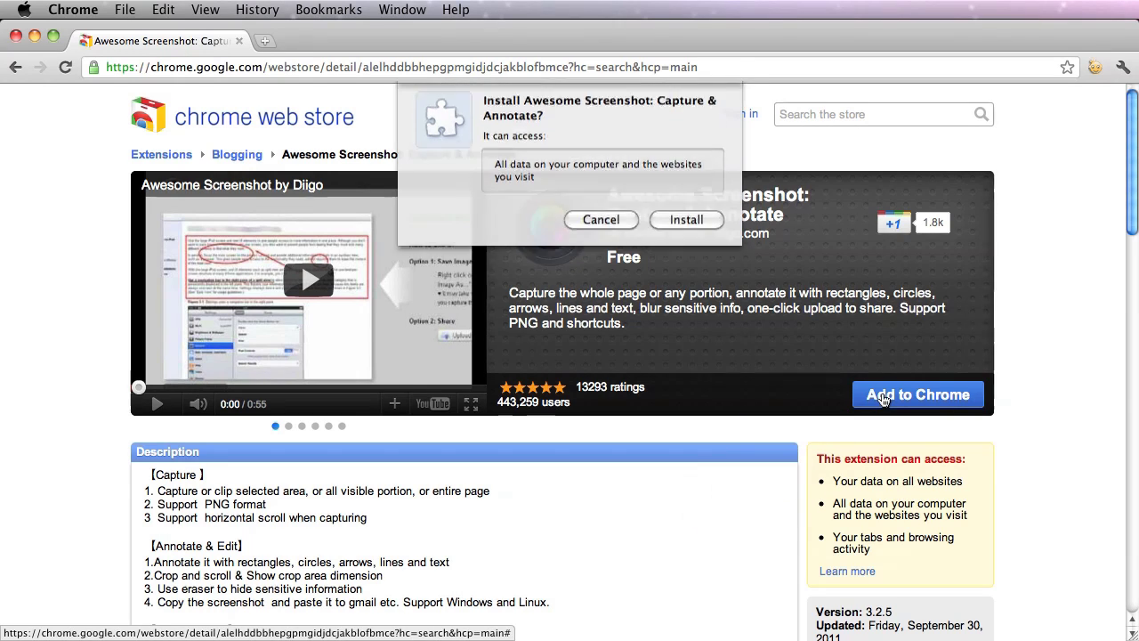
pyautogui.click(691, 229)
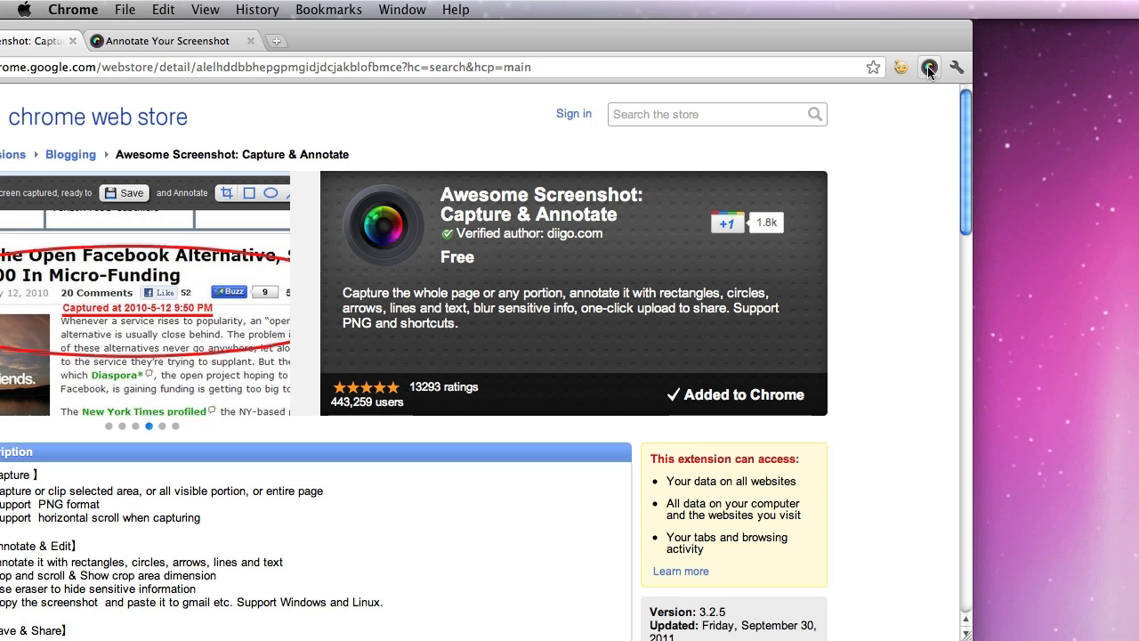
# - Review the Awesome Screenshot extension's shortcut options and close them without making changes
pyautogui.rightClick(930, 71)
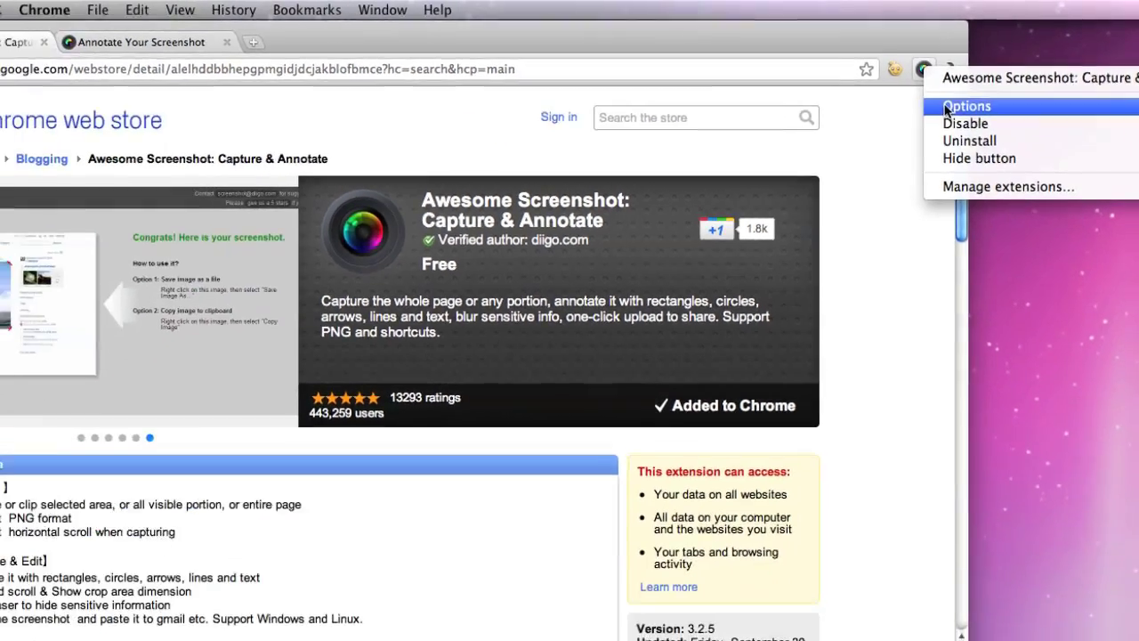
pyautogui.click(927, 129)
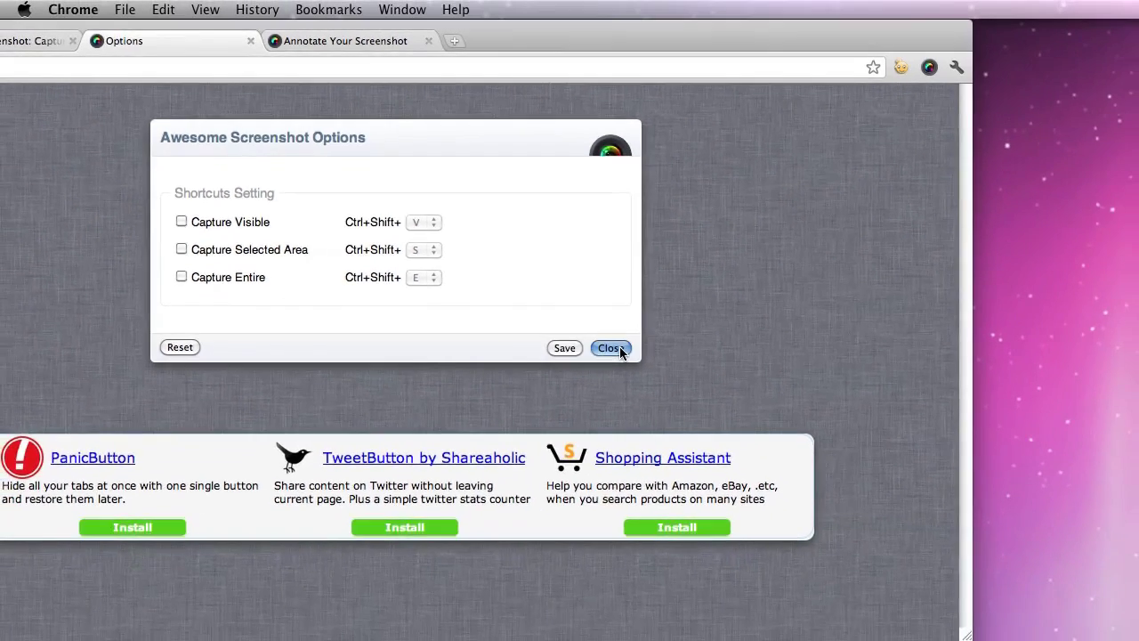
pyautogui.click(717, 414)
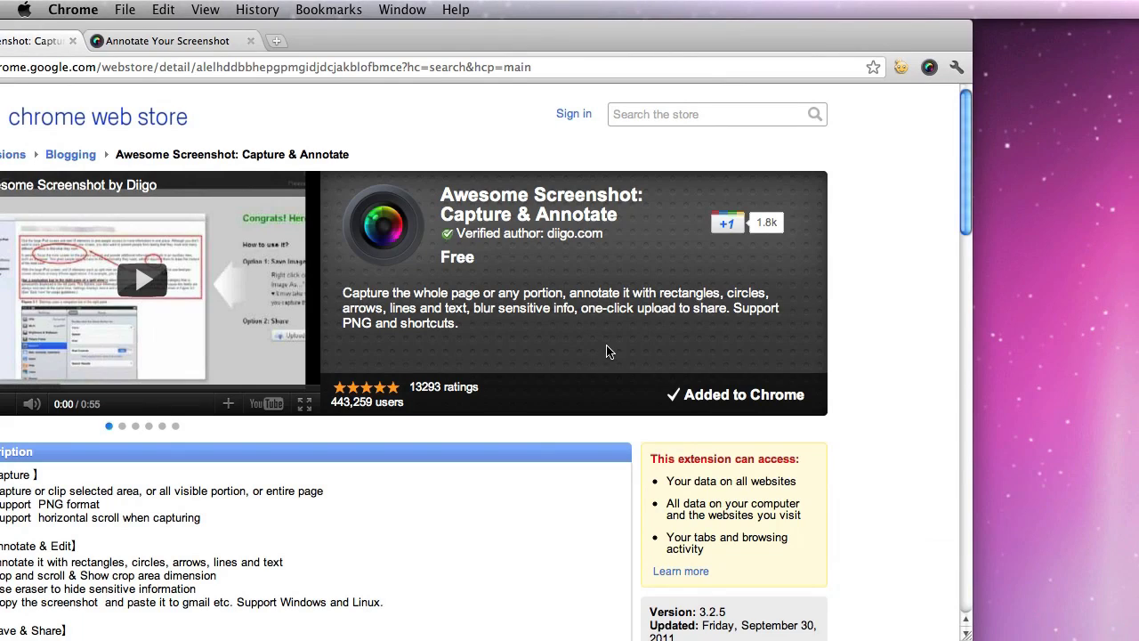
# - Check the Awesome Screenshot entry on the browser's extension management page and close that page
pyautogui.rightClick(928, 68)
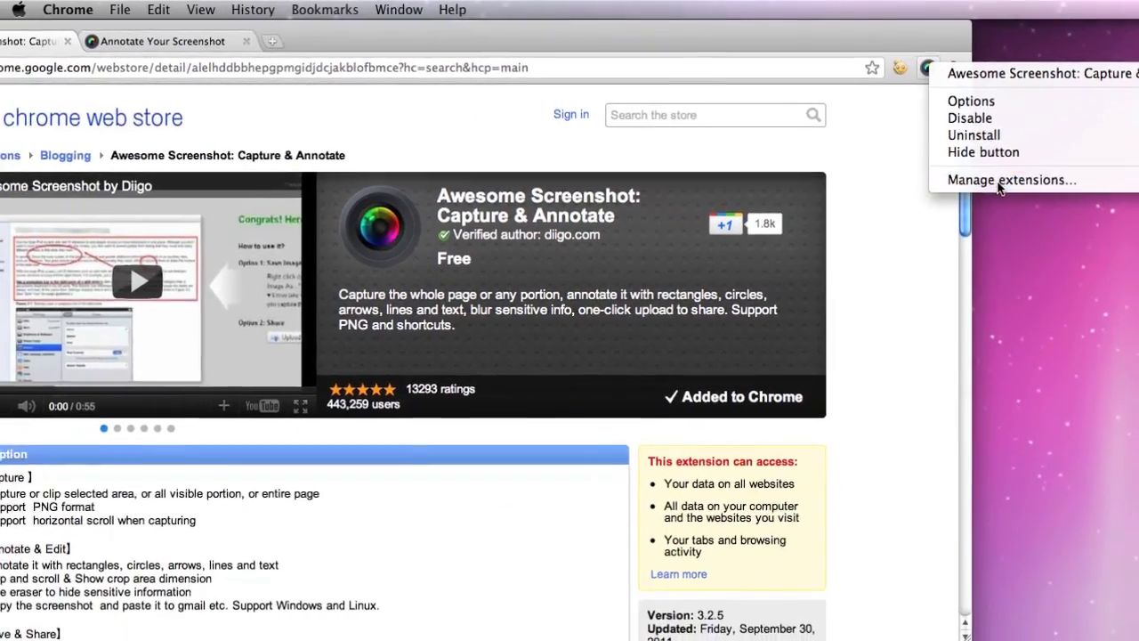
pyautogui.click(972, 211)
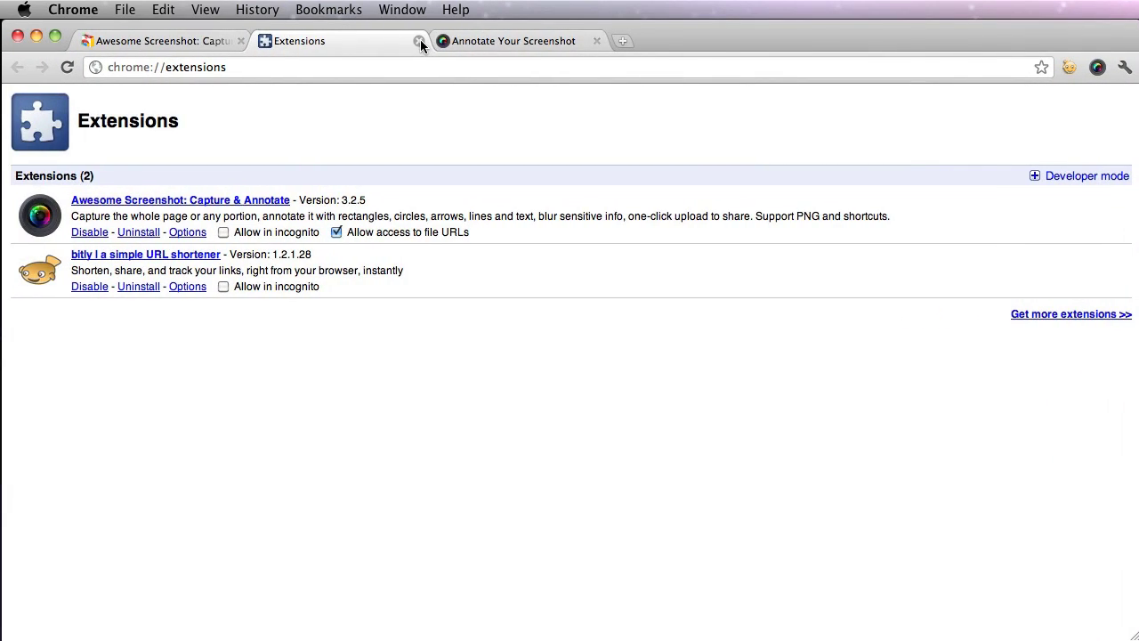
pyautogui.click(418, 42)
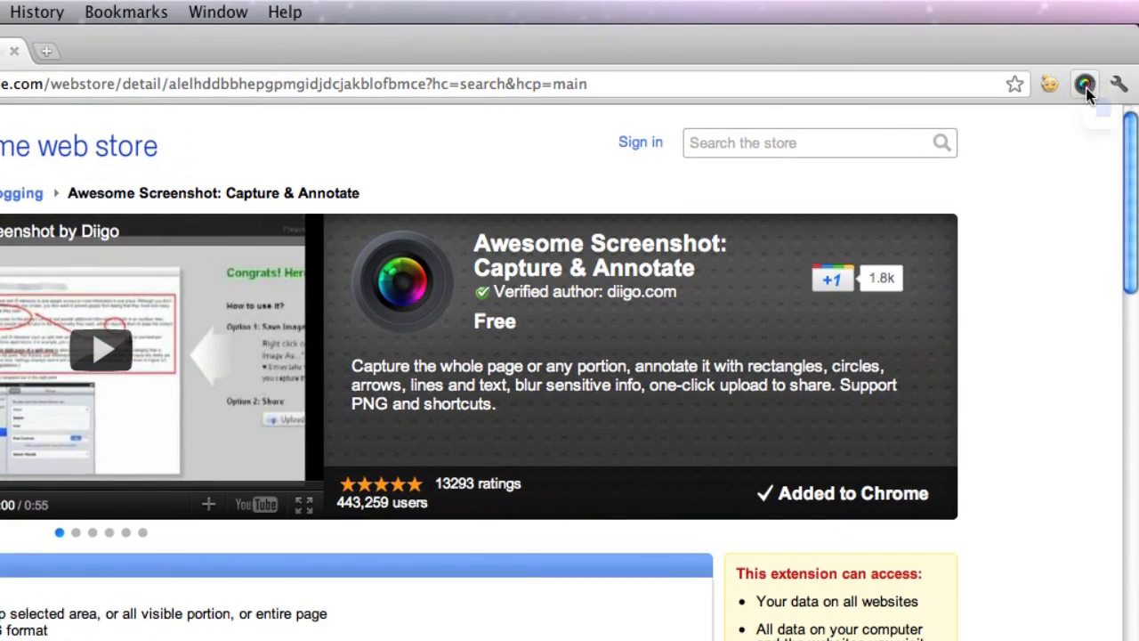
# - Capture the entire Apple Dashboard Widgets page with Awesome Screenshot
pyautogui.click(1094, 67)
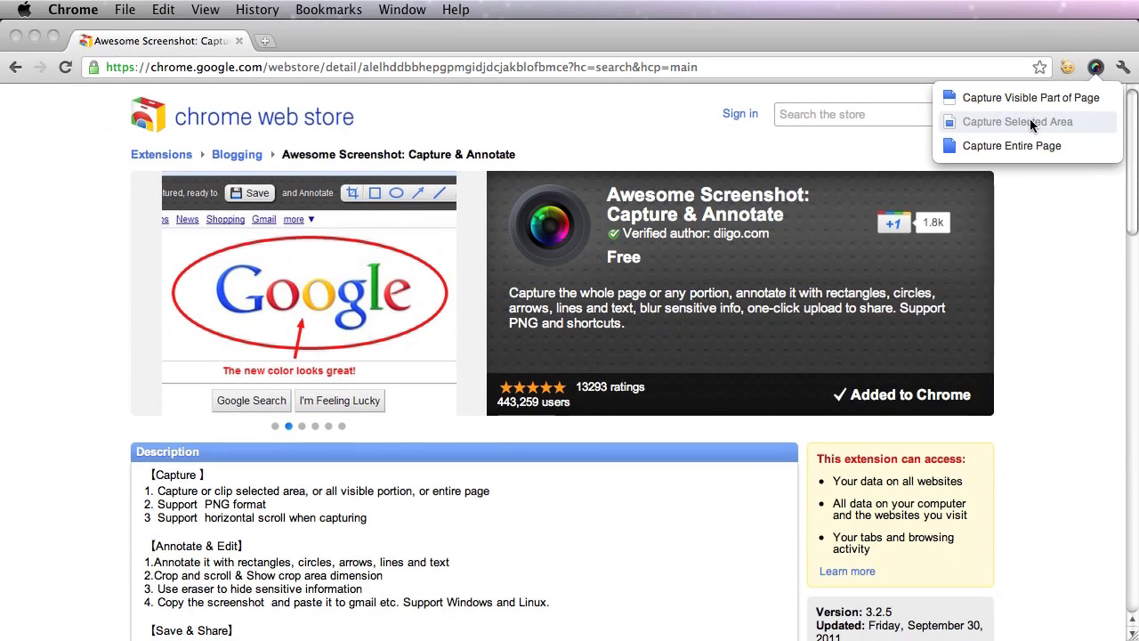
pyautogui.moveTo(1030, 124)
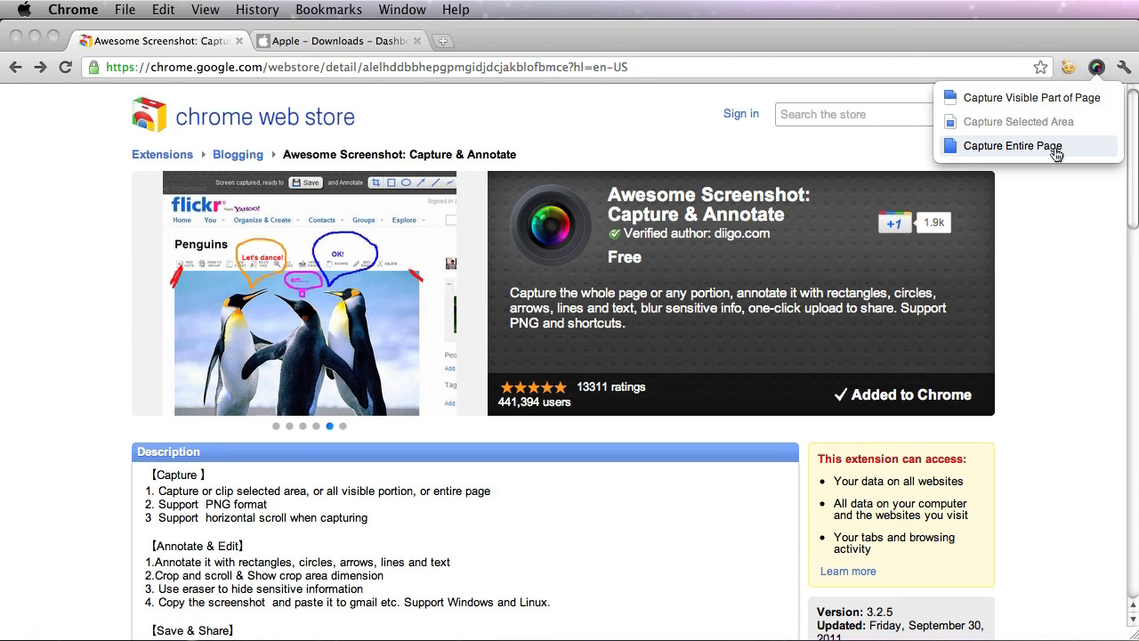
pyautogui.click(304, 43)
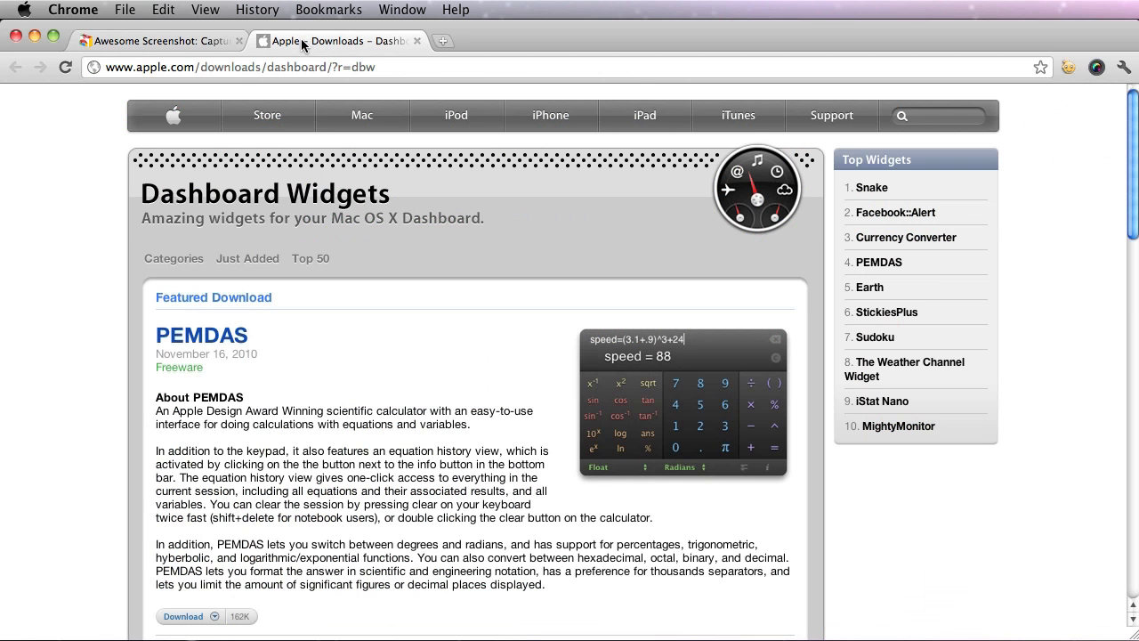
pyautogui.click(1101, 71)
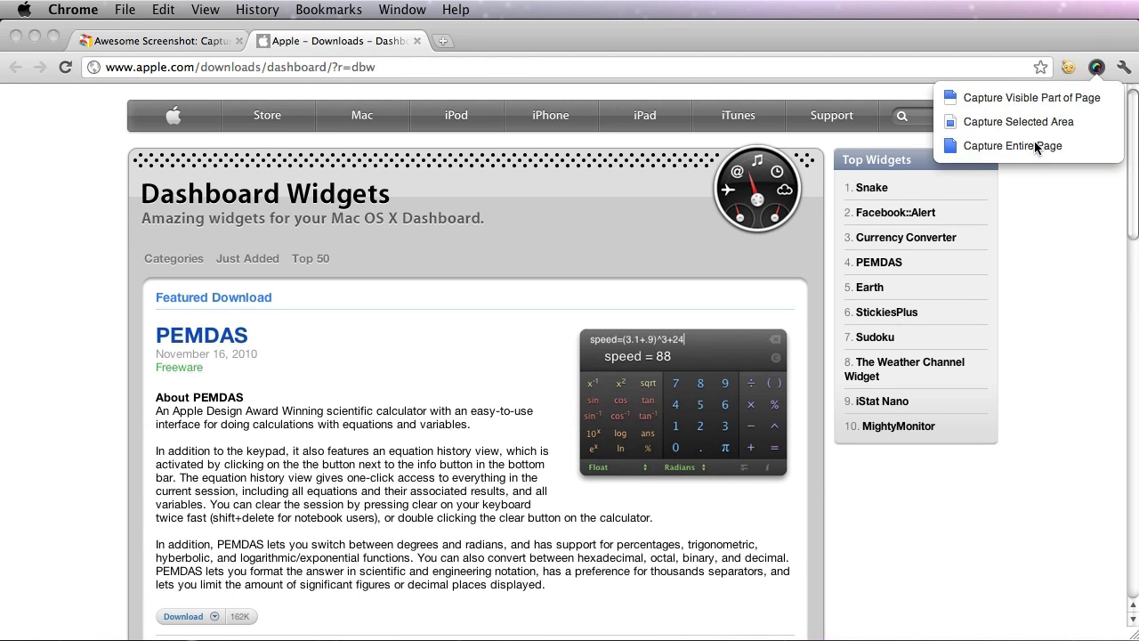
pyautogui.click(1033, 142)
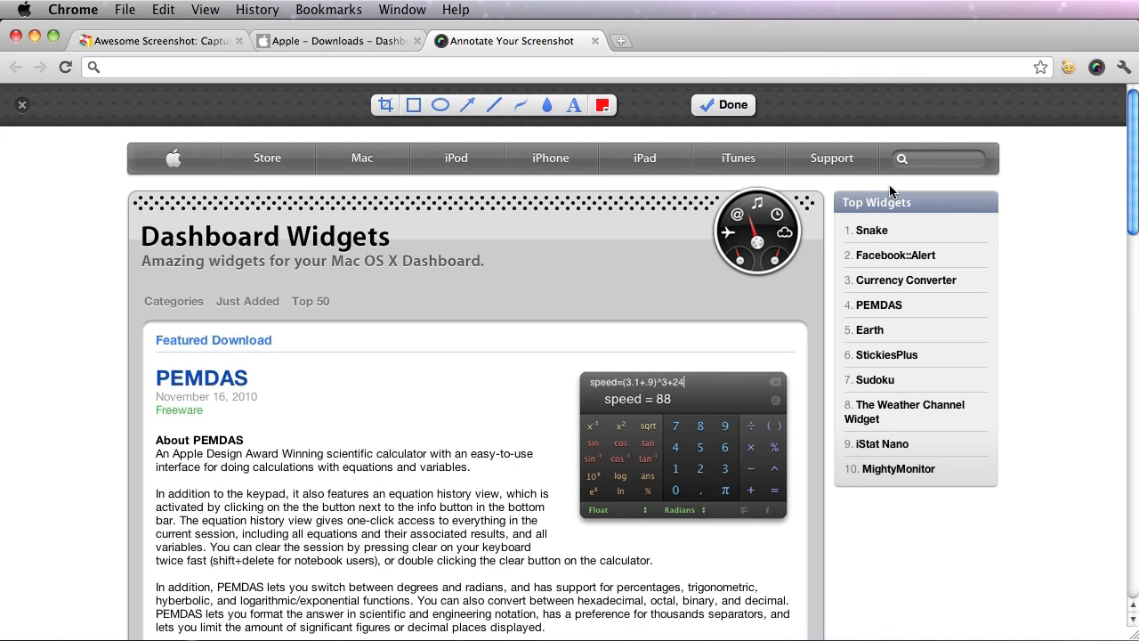
# - Draw two diagonal red straight lines across the header and Featured Download area of the captured Dashboard Widgets page
pyautogui.click(492, 105)
pyautogui.moveTo(608, 234); pyautogui.dragTo(460, 353)
pyautogui.moveTo(342, 263)
pyautogui.mouseDown()
pyautogui.moveTo(511, 436)
pyautogui.moveTo(538, 485)
pyautogui.mouseUp()
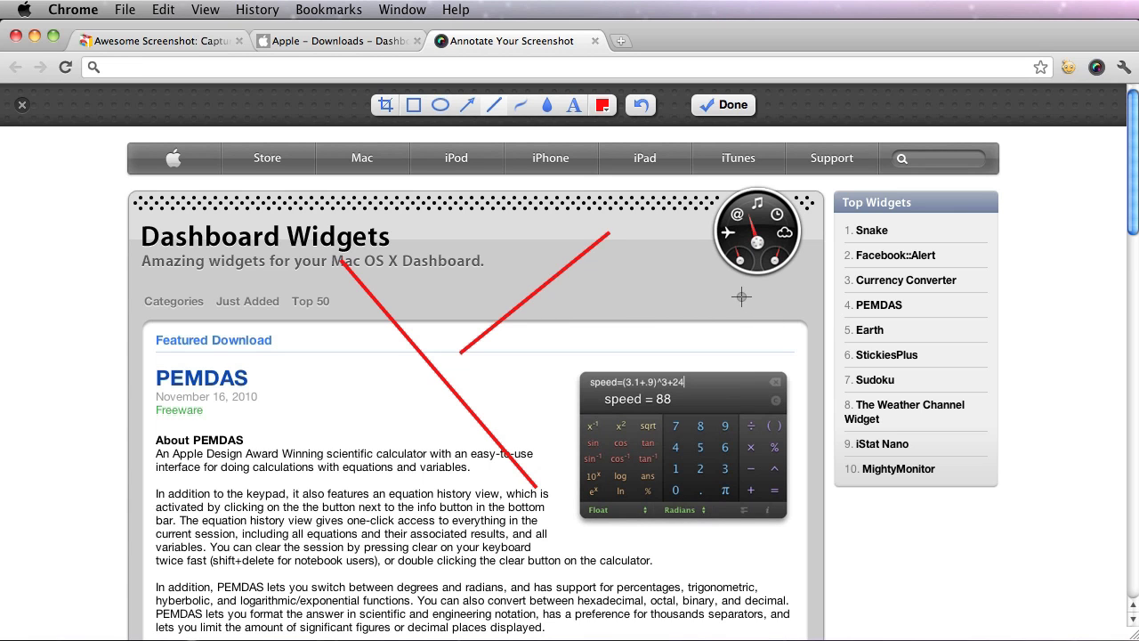
# - Look over the full-page capture, blur most of the Dashboard Widgets heading and finish annotating
pyautogui.scroll(-20, 746, 295)
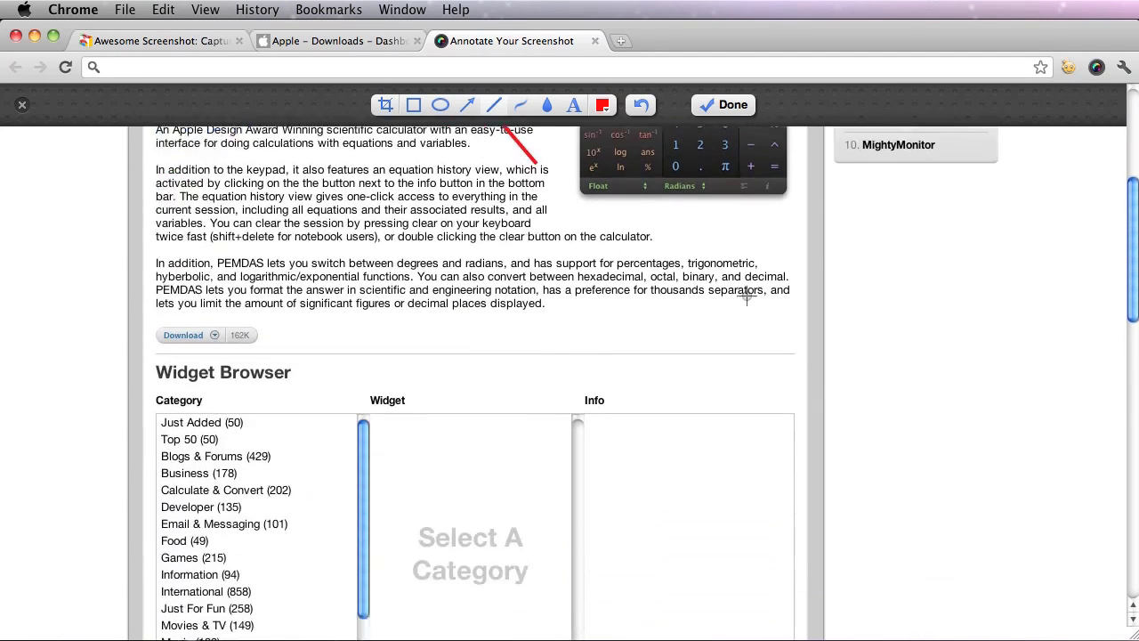
pyautogui.scroll(-5, 747, 296)
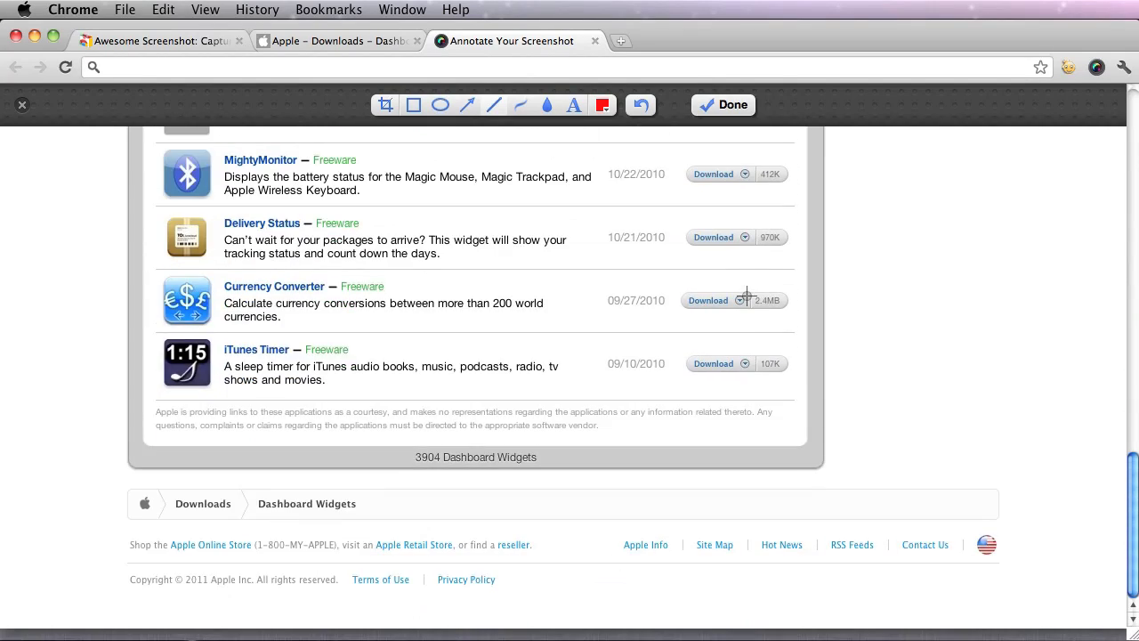
pyautogui.scroll(20, 746, 296)
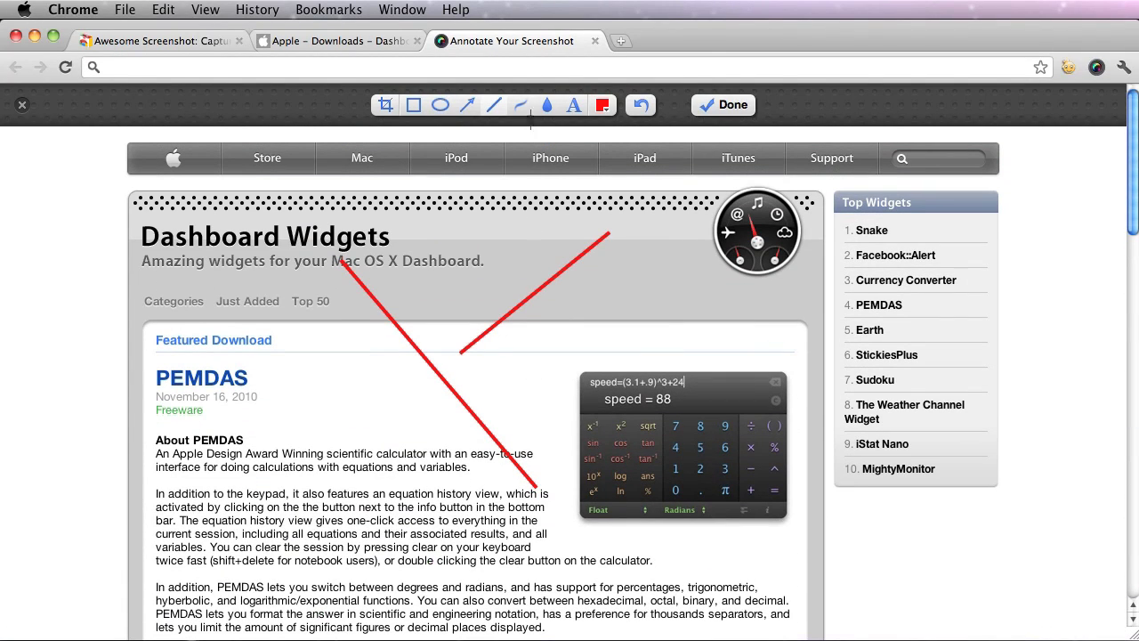
pyautogui.moveTo(394, 240); pyautogui.dragTo(186, 237)
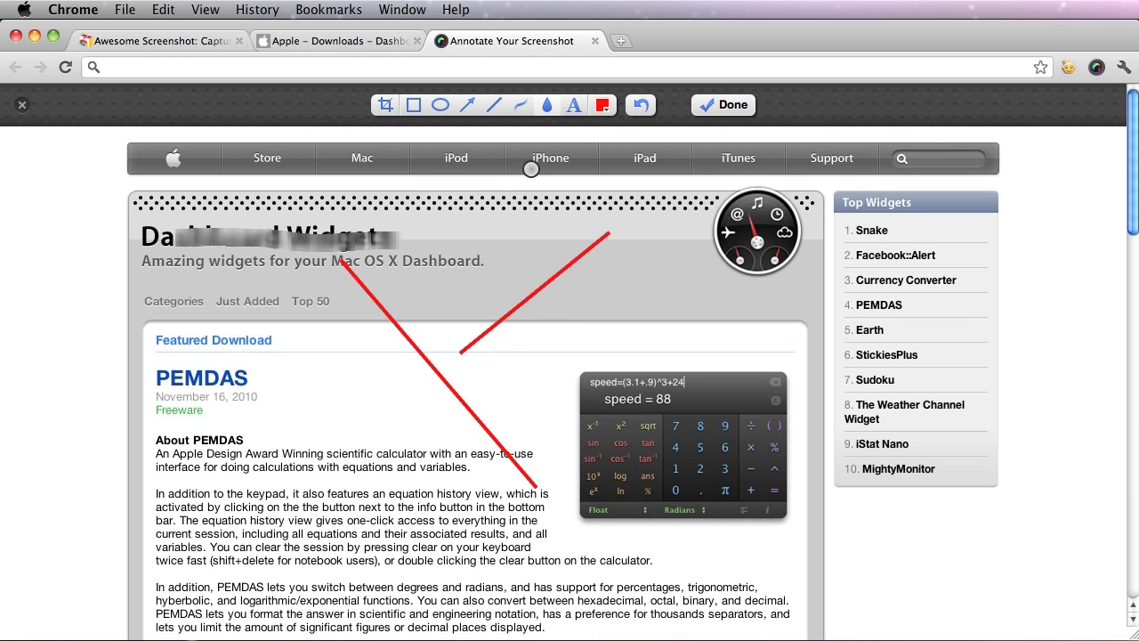
pyautogui.click(732, 105)
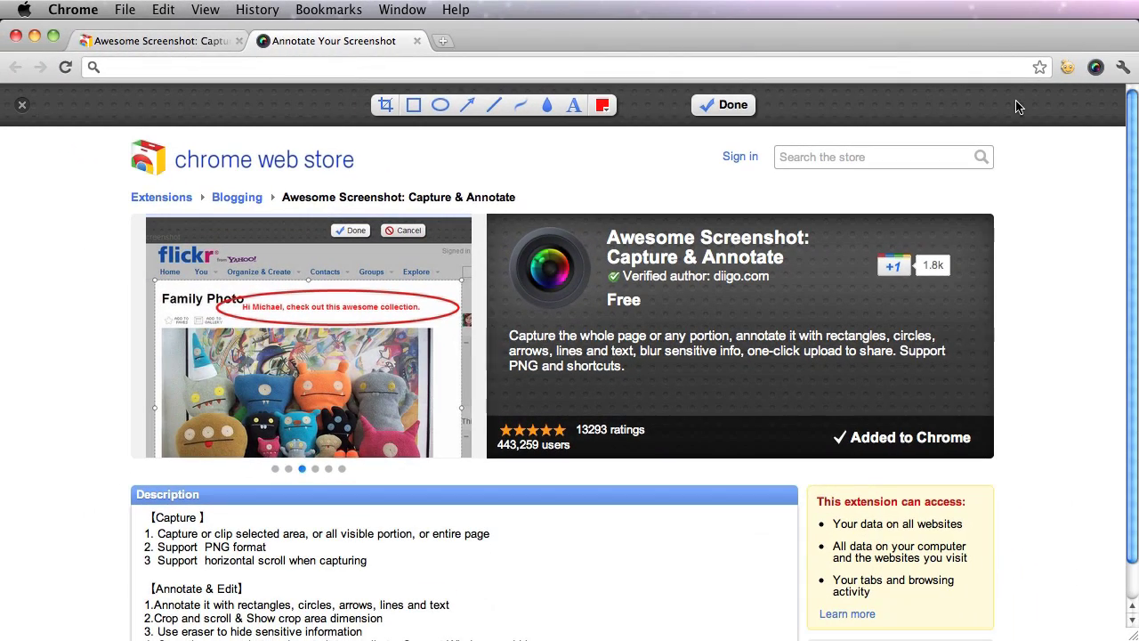
# - On the web store capture, draw a red rectangle around the dark extension banner and a red ellipse around the Description heading
pyautogui.click(413, 105)
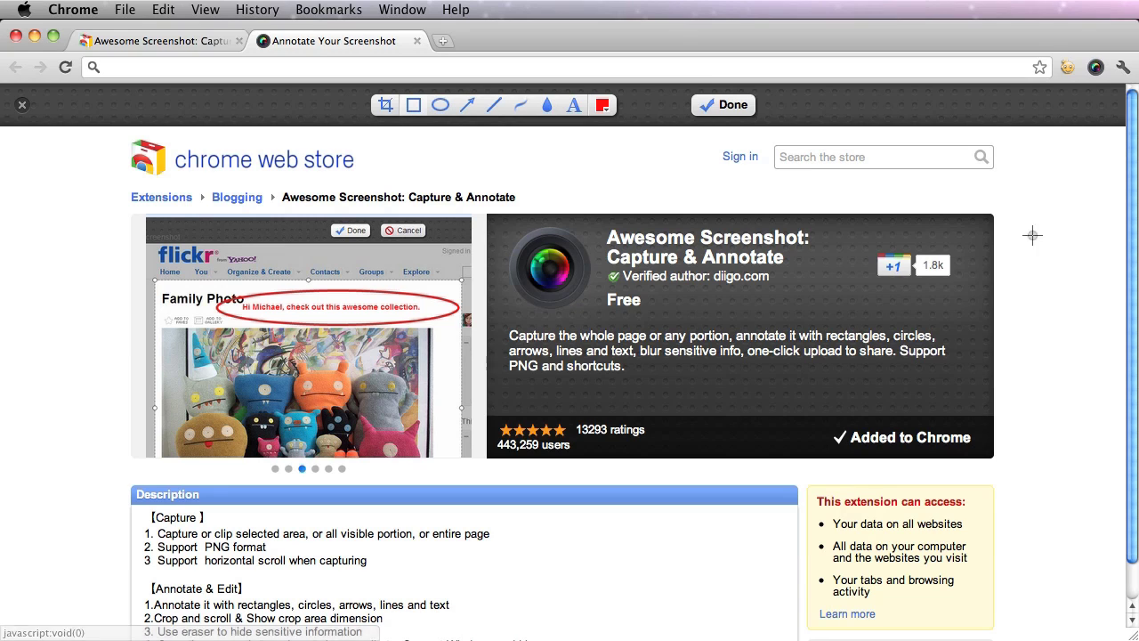
pyautogui.moveTo(1029, 211)
pyautogui.mouseDown()
pyautogui.moveTo(710, 425)
pyautogui.moveTo(486, 478)
pyautogui.mouseUp()
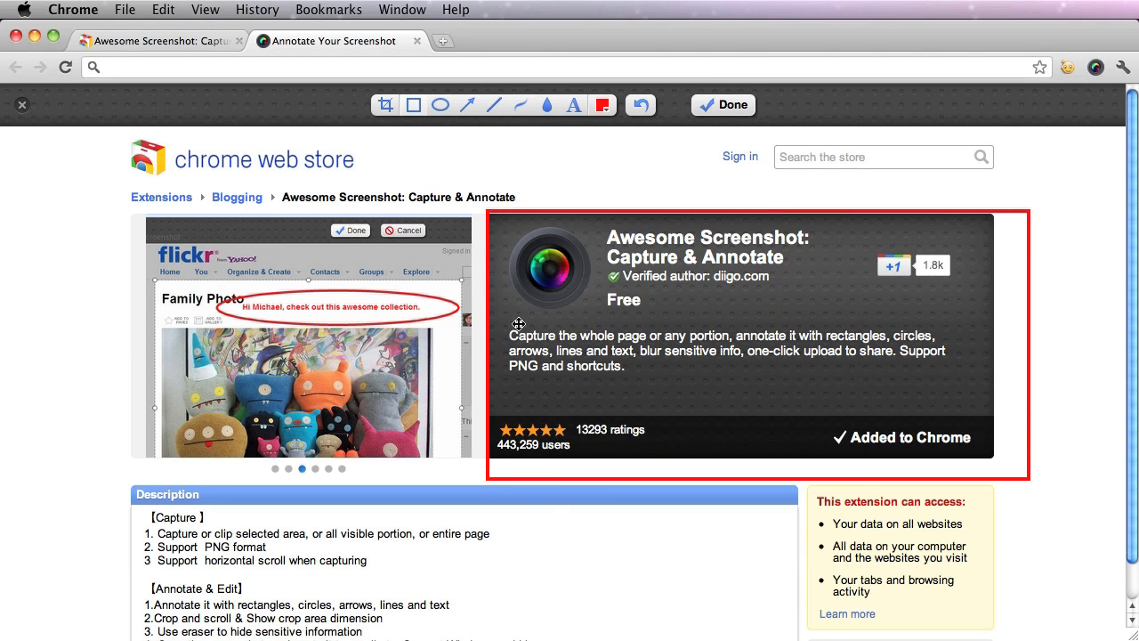
pyautogui.click(466, 105)
pyautogui.moveTo(129, 459); pyautogui.dragTo(259, 532)
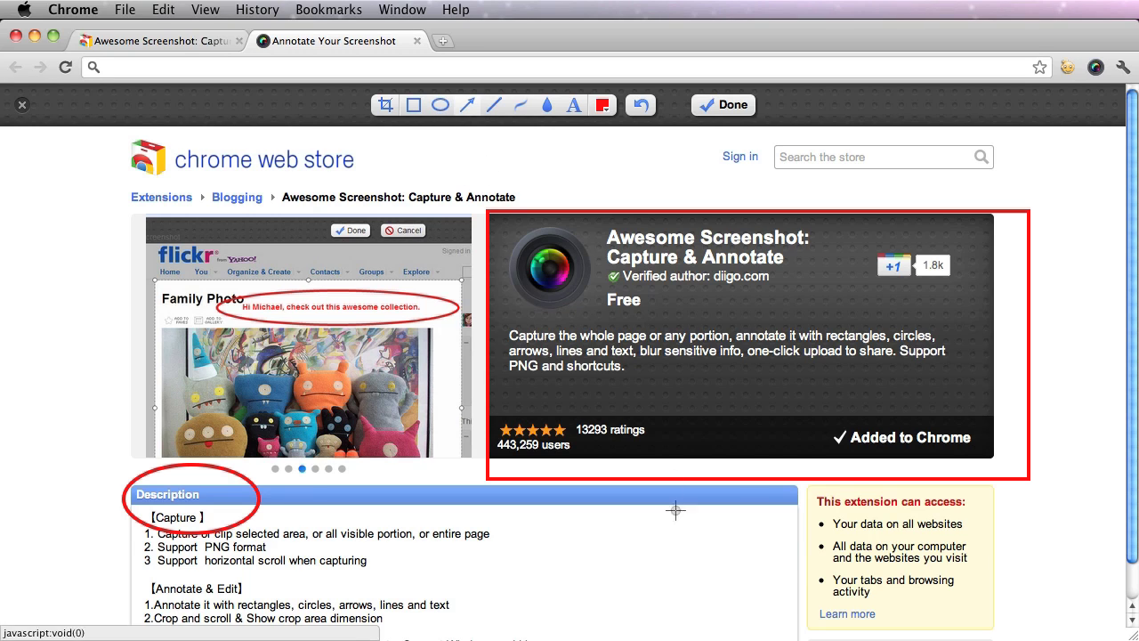
# - Add a red arrow pointing at the first Capture item and underline the horizontal scroll item with a red line
pyautogui.moveTo(727, 559); pyautogui.dragTo(503, 534)
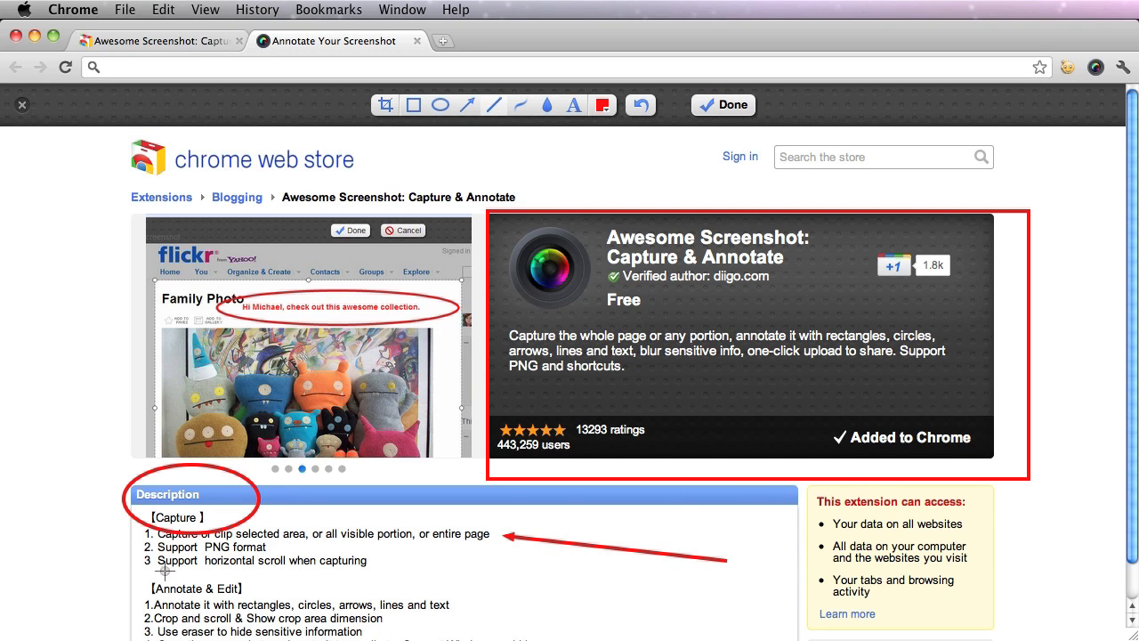
pyautogui.moveTo(161, 566); pyautogui.dragTo(361, 566)
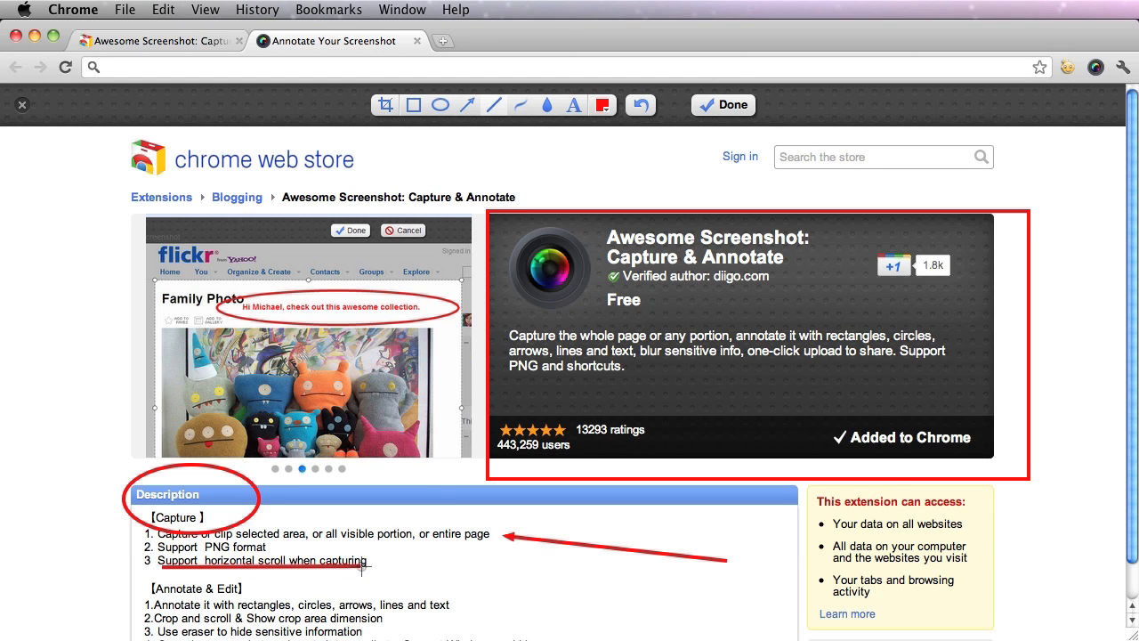
# - Draw a looping freehand red scribble at the arrow's tail and blur the chrome web store title
pyautogui.click(520, 106)
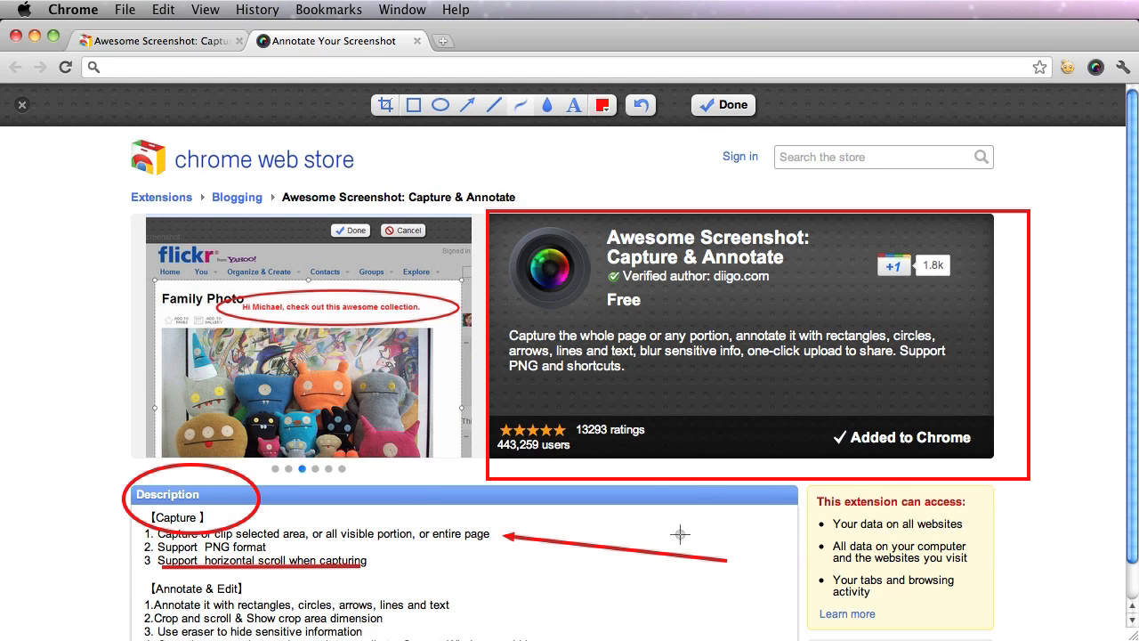
pyautogui.moveTo(730, 530)
pyautogui.mouseDown()
pyautogui.moveTo(593, 555)
pyautogui.moveTo(779, 609)
pyautogui.moveTo(653, 526)
pyautogui.moveTo(764, 588)
pyautogui.mouseUp()
pyautogui.click(547, 105)
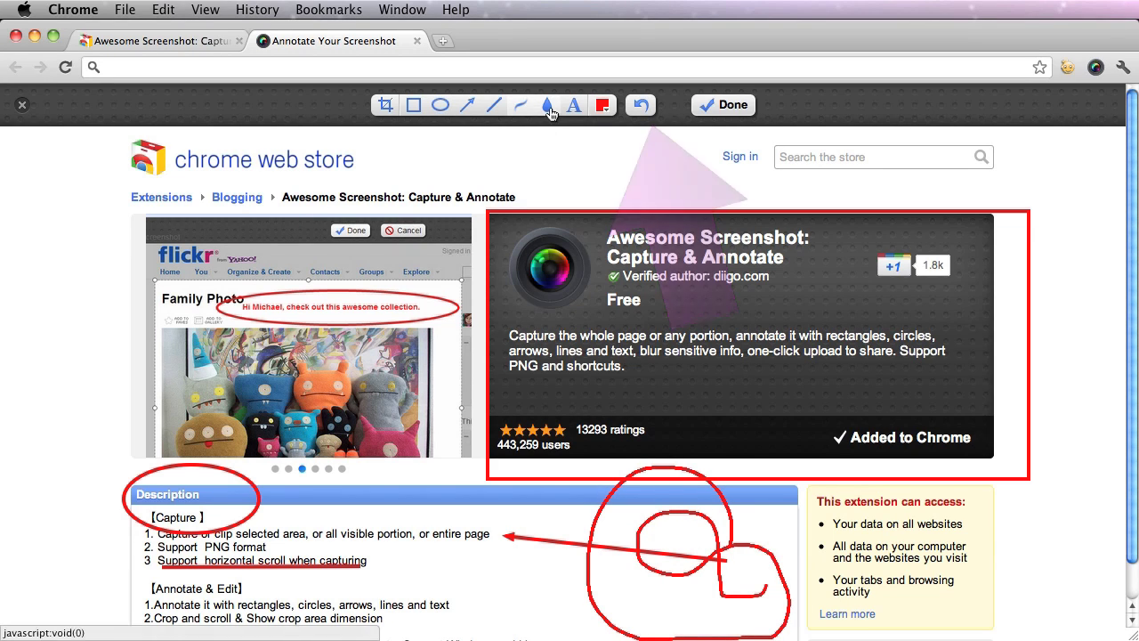
pyautogui.moveTo(356, 161); pyautogui.dragTo(202, 160)
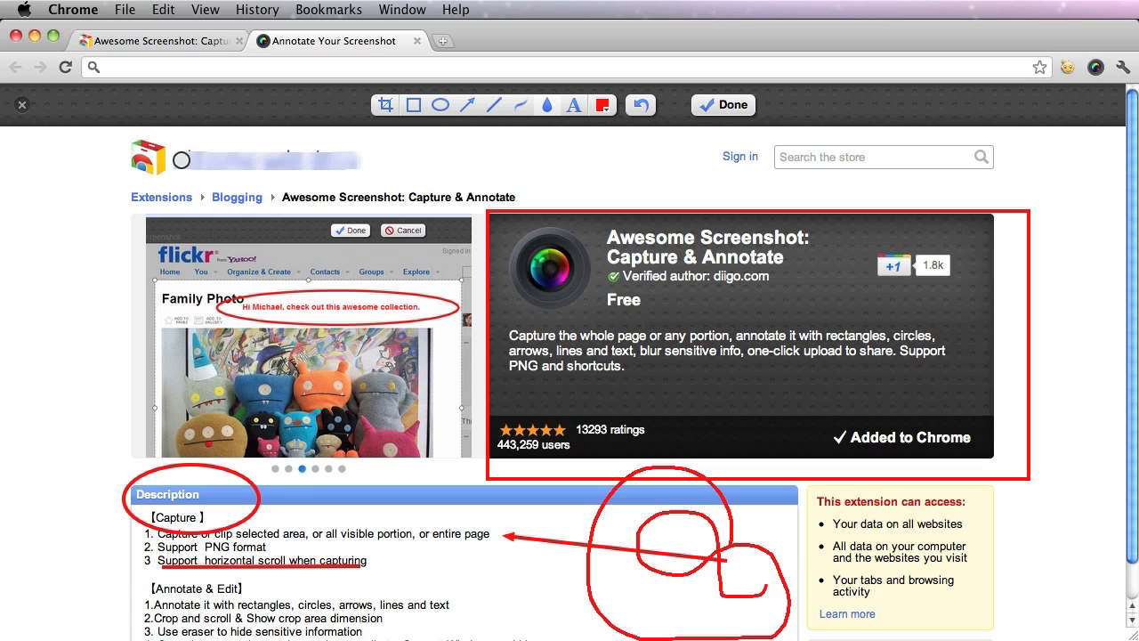
# - Add the red text "This is Cool!!" in the blank area above the dark extension banner
pyautogui.click(574, 105)
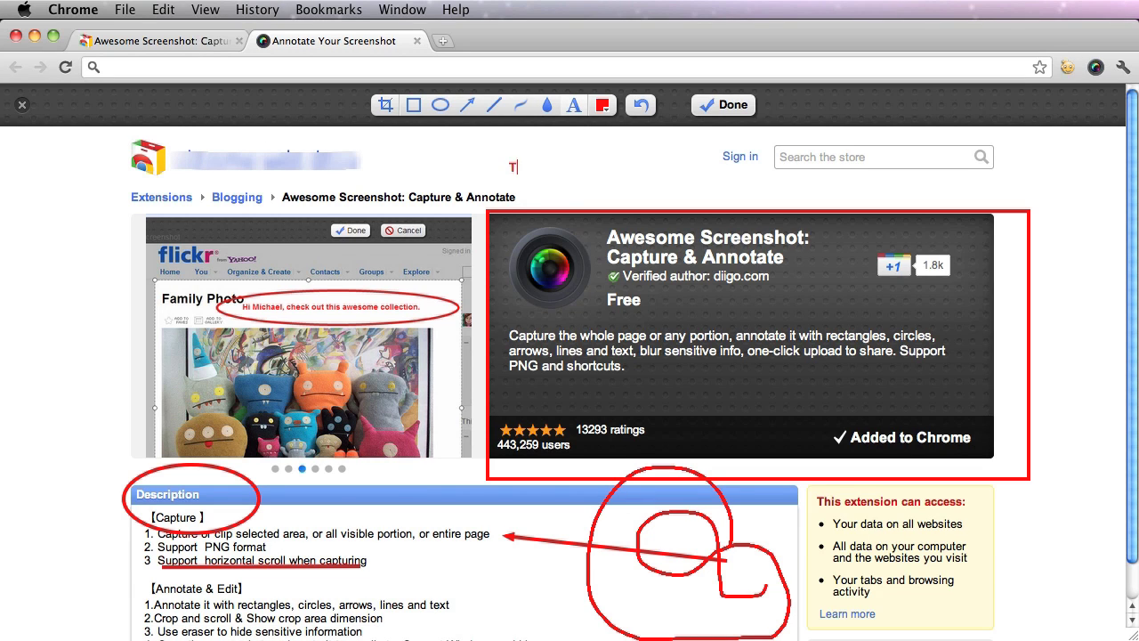
pyautogui.write('ol!!')
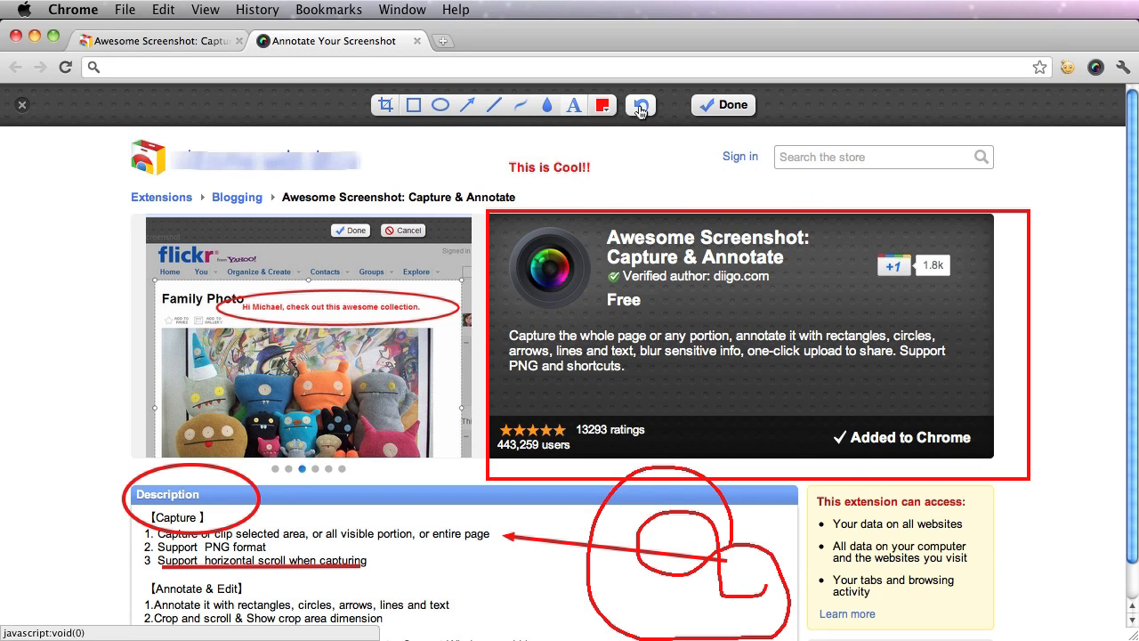
# - Undo the text annotation, the blur over the chrome web store title and the freehand red scribble
pyautogui.click(640, 106)
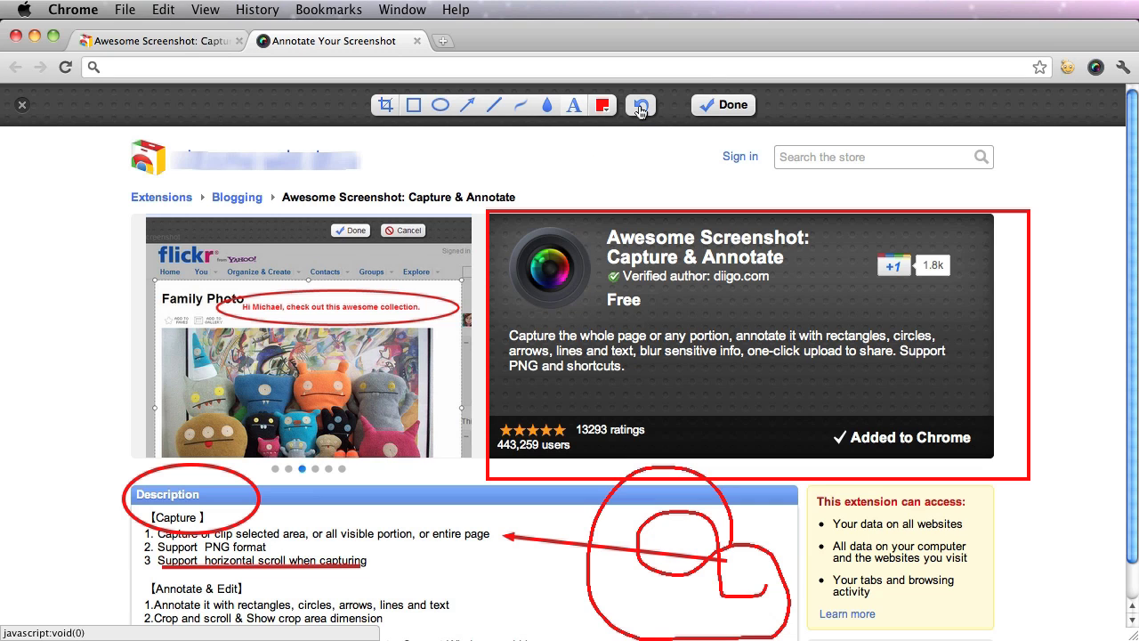
pyautogui.click(641, 107)
pyautogui.click(640, 107)
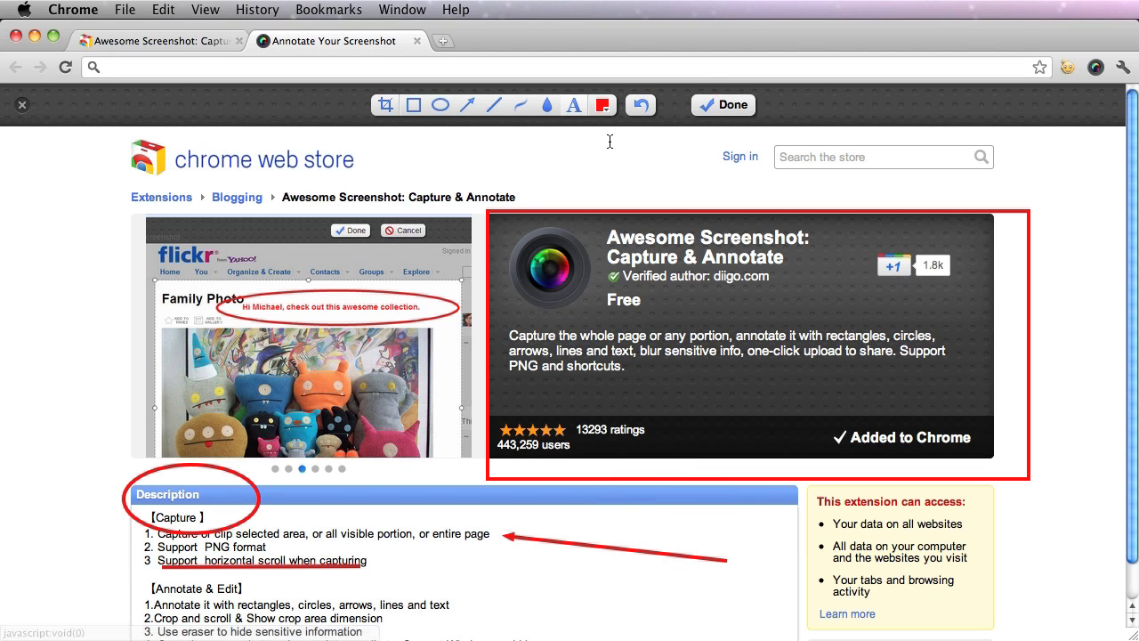
# - Draw a looping freehand scribble in blue over the extension's lens logo and finish annotating
pyautogui.click(603, 107)
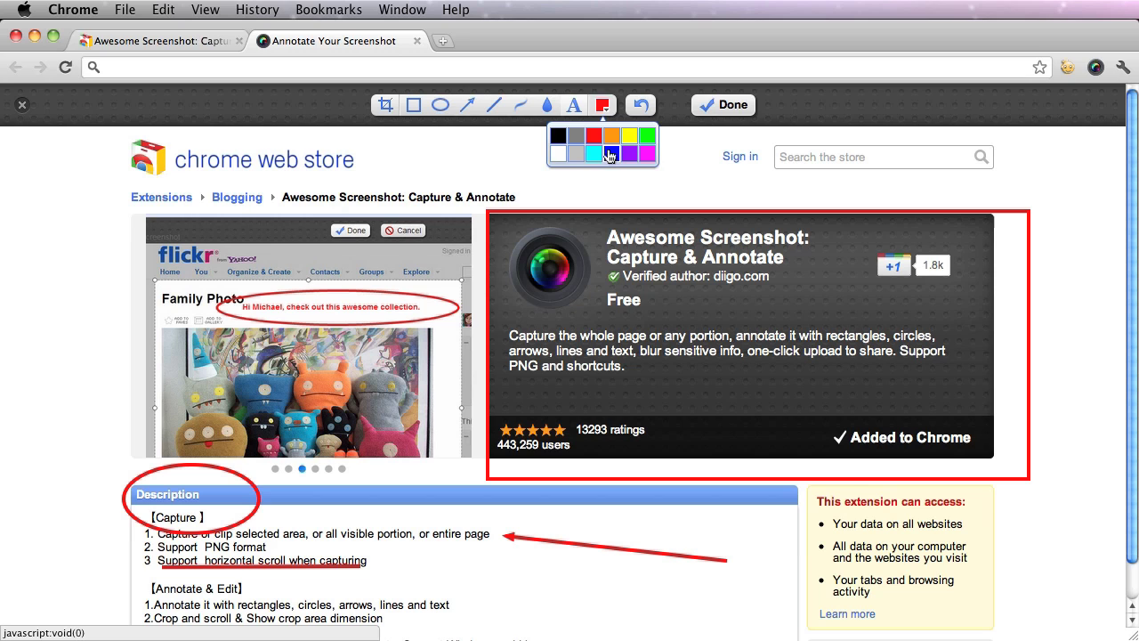
pyautogui.click(520, 104)
pyautogui.moveTo(590, 208)
pyautogui.mouseDown()
pyautogui.moveTo(543, 307)
pyautogui.moveTo(501, 301)
pyautogui.moveTo(538, 233)
pyautogui.moveTo(626, 208)
pyautogui.mouseUp()
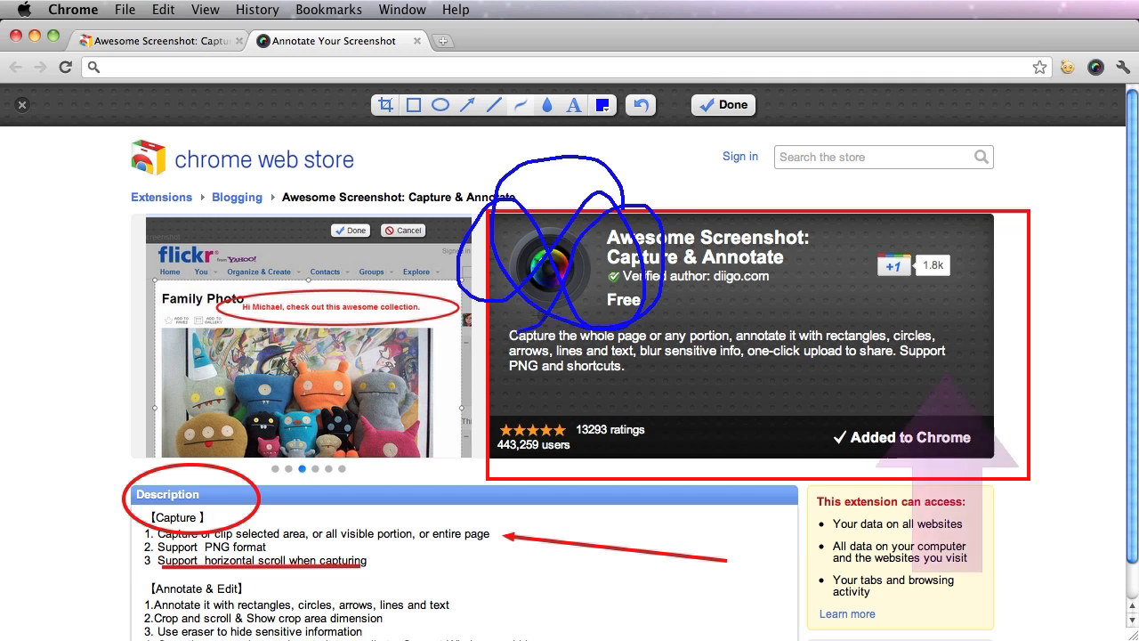
pyautogui.click(723, 105)
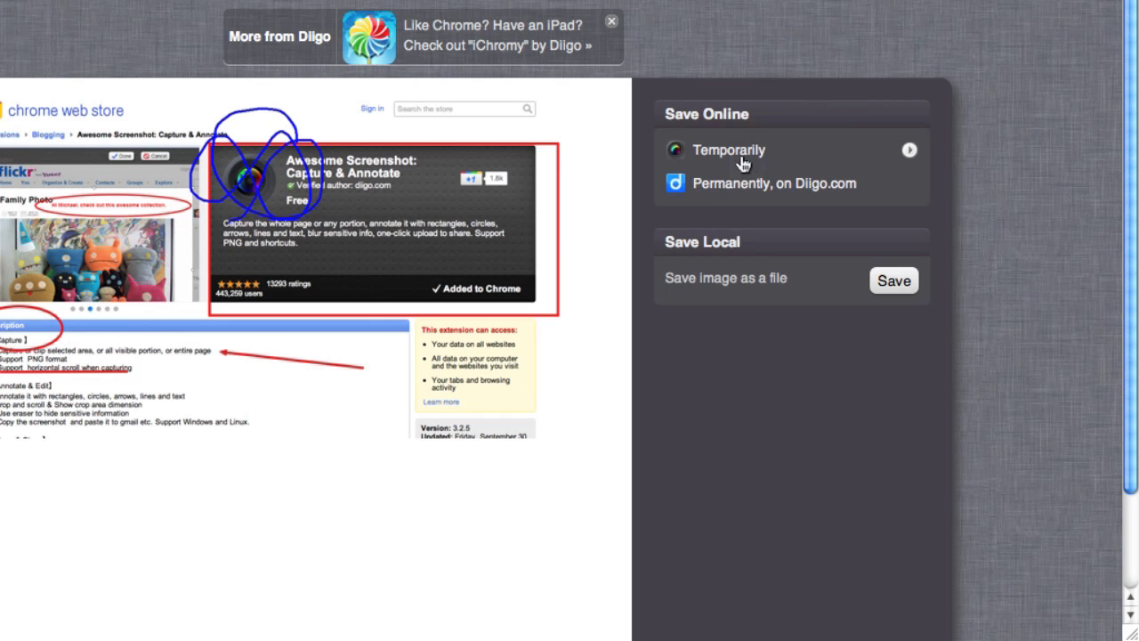
# - Look over the options for saving the screenshot online temporarily and permanently on Diigo.com, and return to the save choices
pyautogui.click(908, 150)
pyautogui.click(694, 113)
pyautogui.click(907, 187)
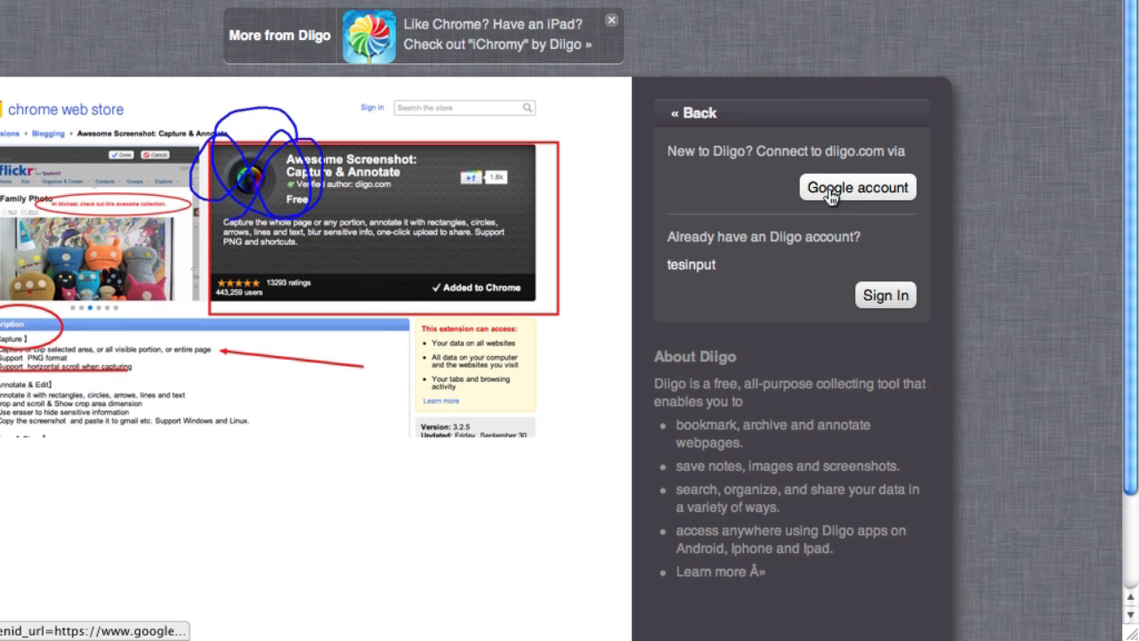
pyautogui.click(683, 115)
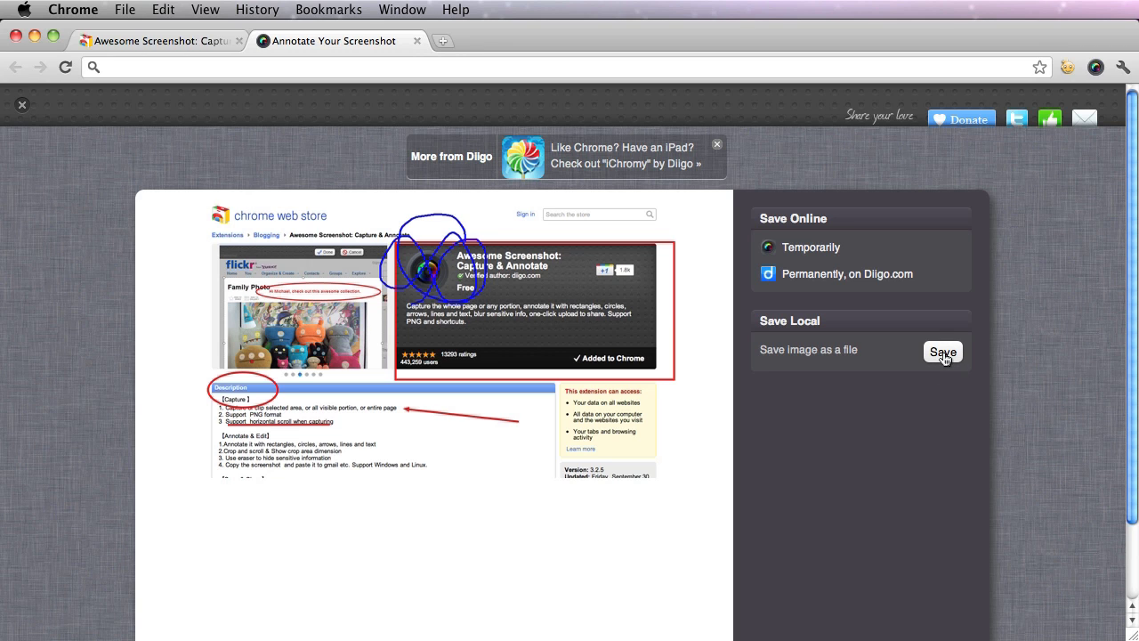
# - Save the annotated screenshot as a local image file on the Desktop, keeping the suggested file name
pyautogui.click(943, 353)
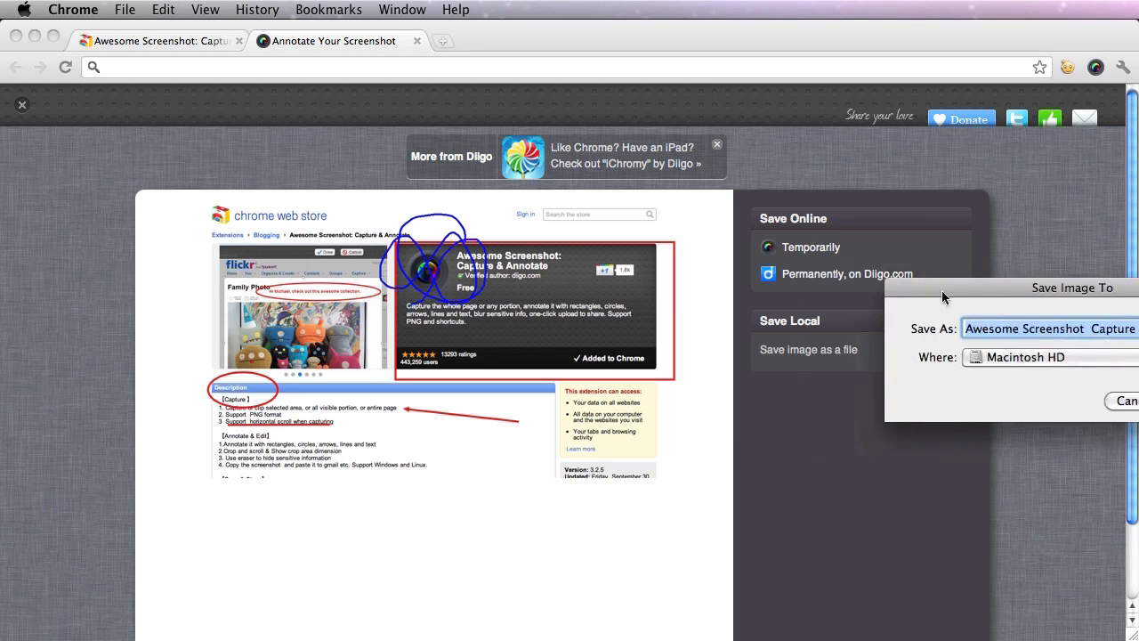
pyautogui.click(815, 341)
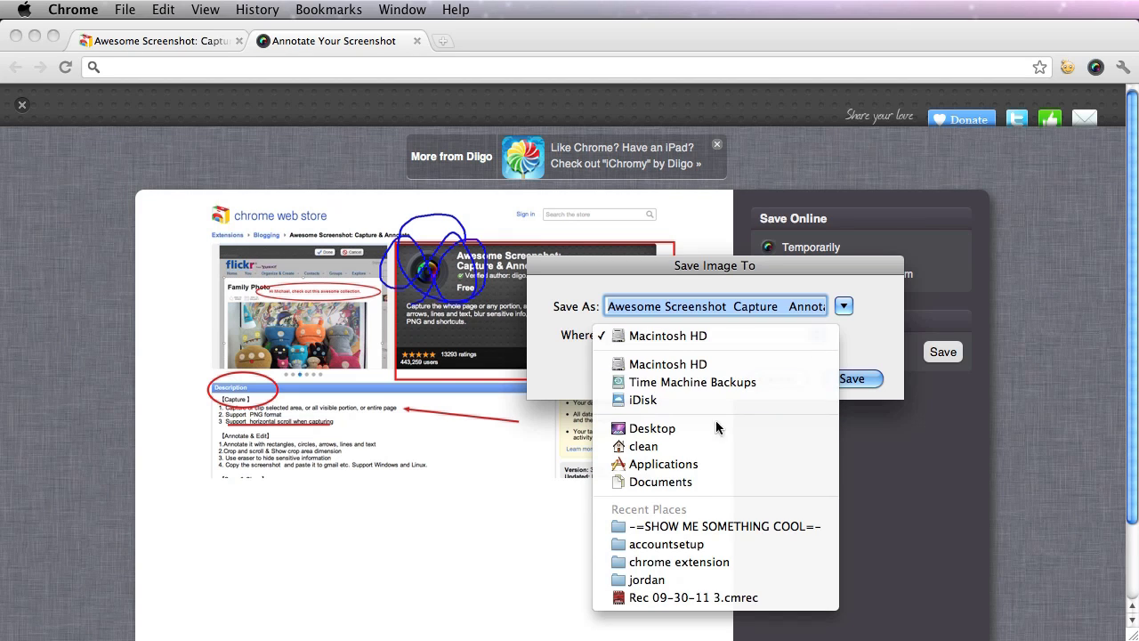
pyautogui.click(661, 428)
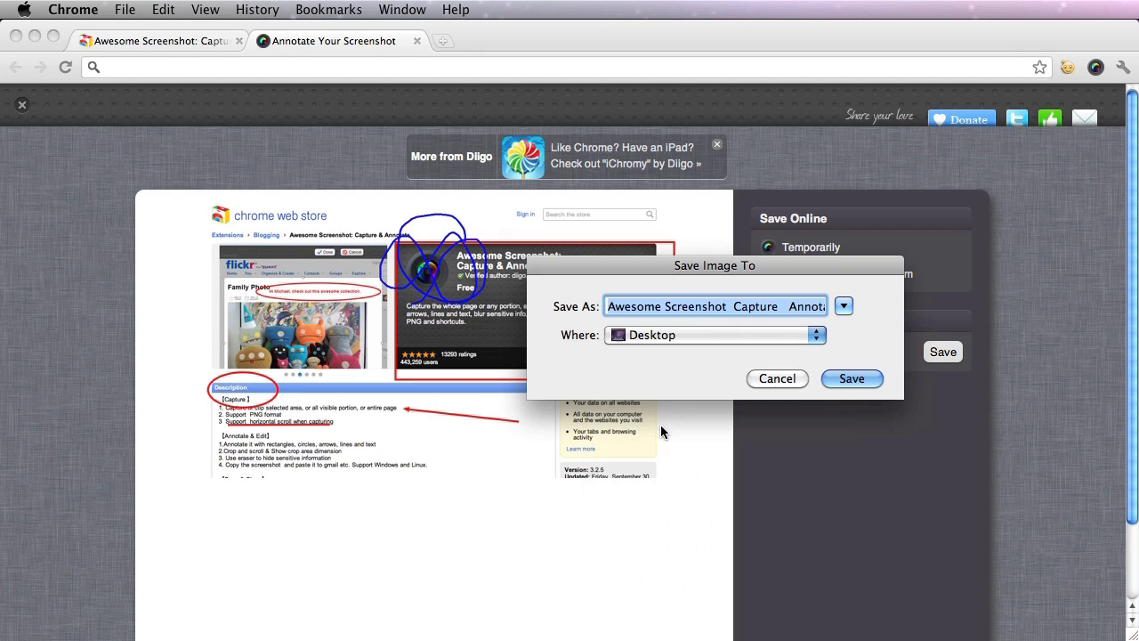
pyautogui.click(850, 378)
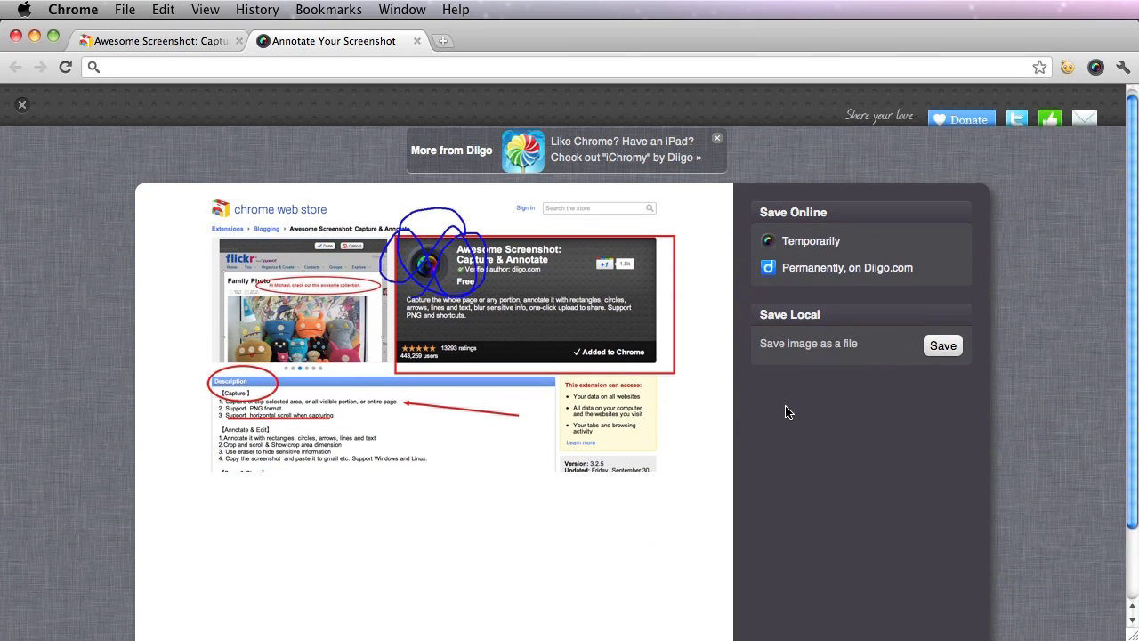